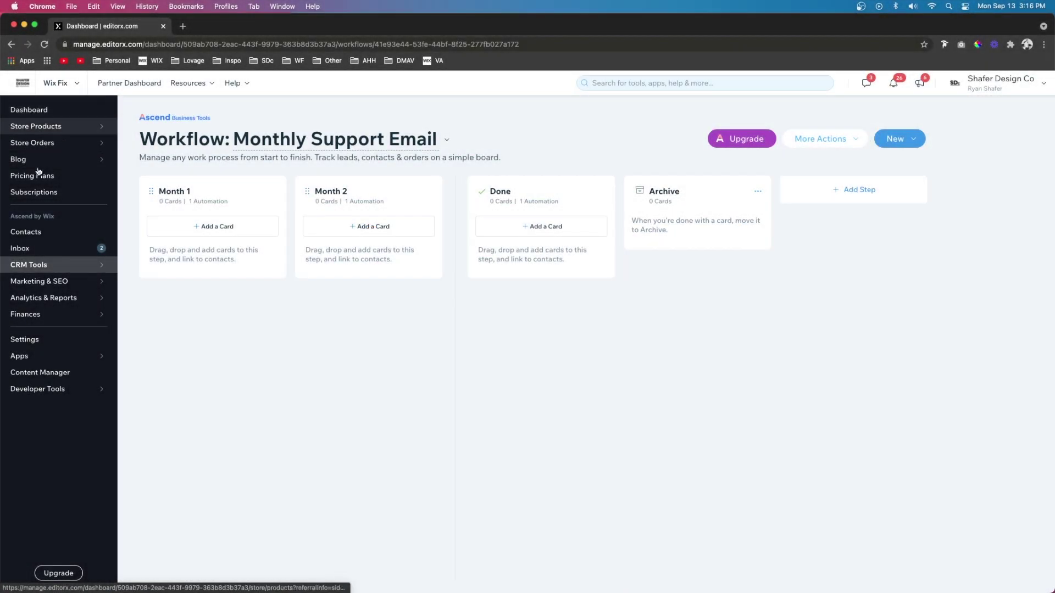
Go to CRM Tools > Workflows and choose New > Create Workflow to open the template picker
{"action": "mouse_move", "coordinate": [35, 264]}
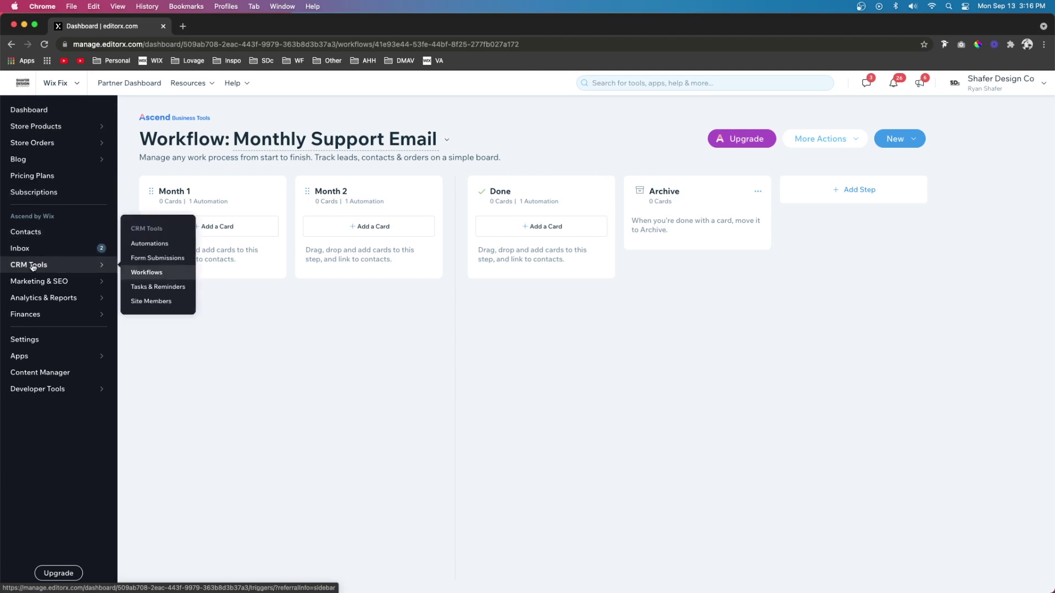
{"action": "left_click", "coordinate": [145, 272]}
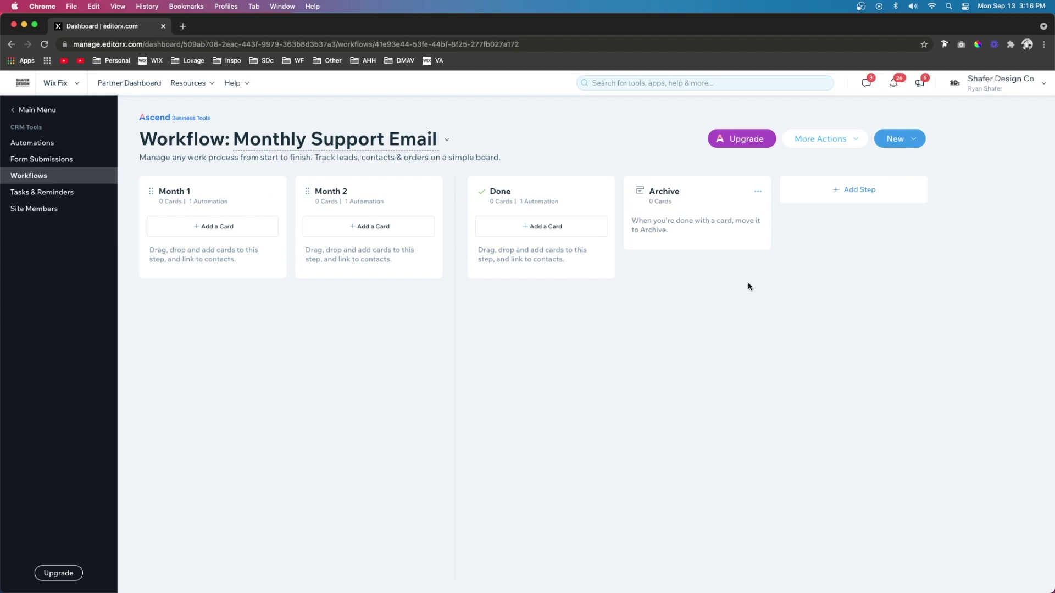
{"action": "left_click", "coordinate": [901, 141]}
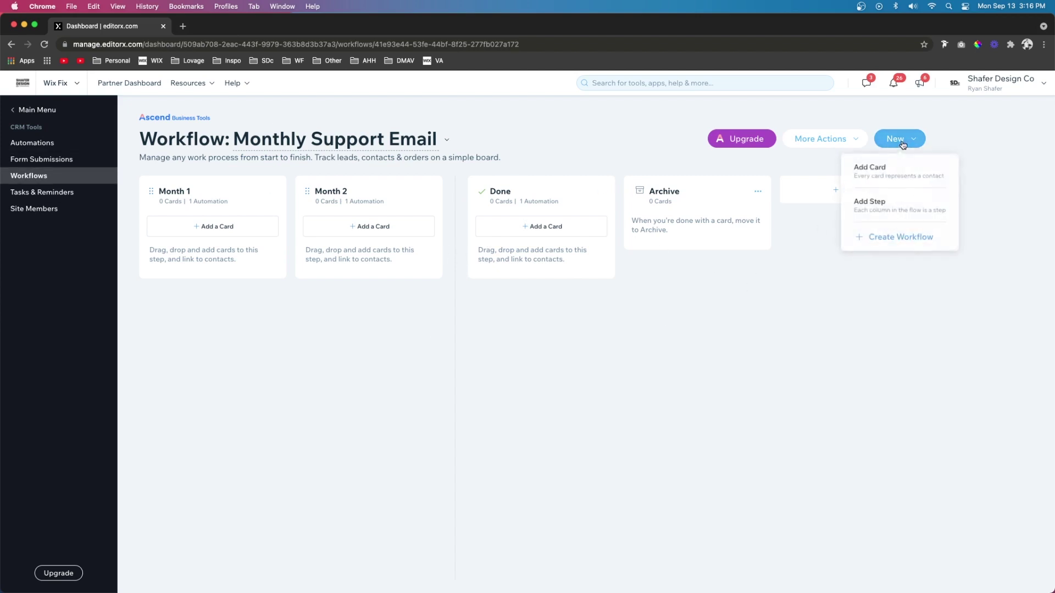
{"action": "left_click", "coordinate": [889, 238]}
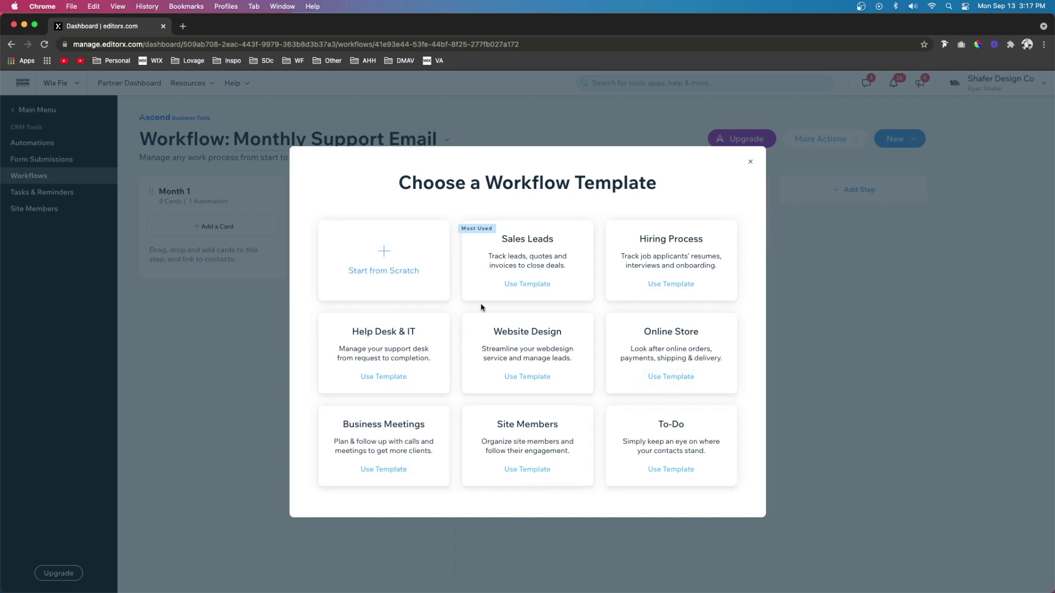
Start a workflow from scratch and rename its Custom Flow title to 'Subscriber Newsletter'
{"action": "left_click", "coordinate": [391, 282]}
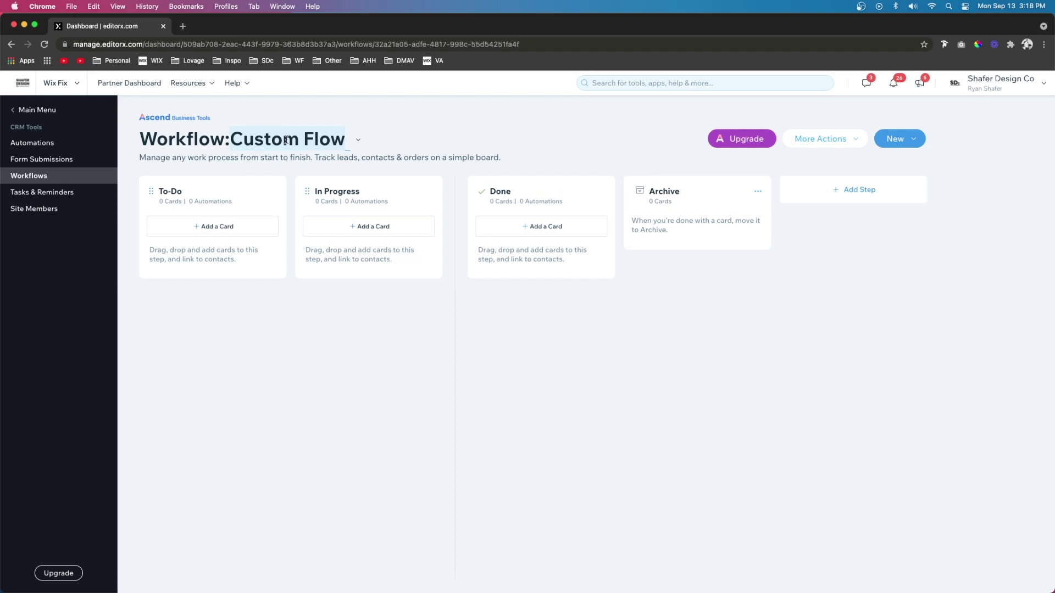
{"action": "type", "text": "Subscriber"}
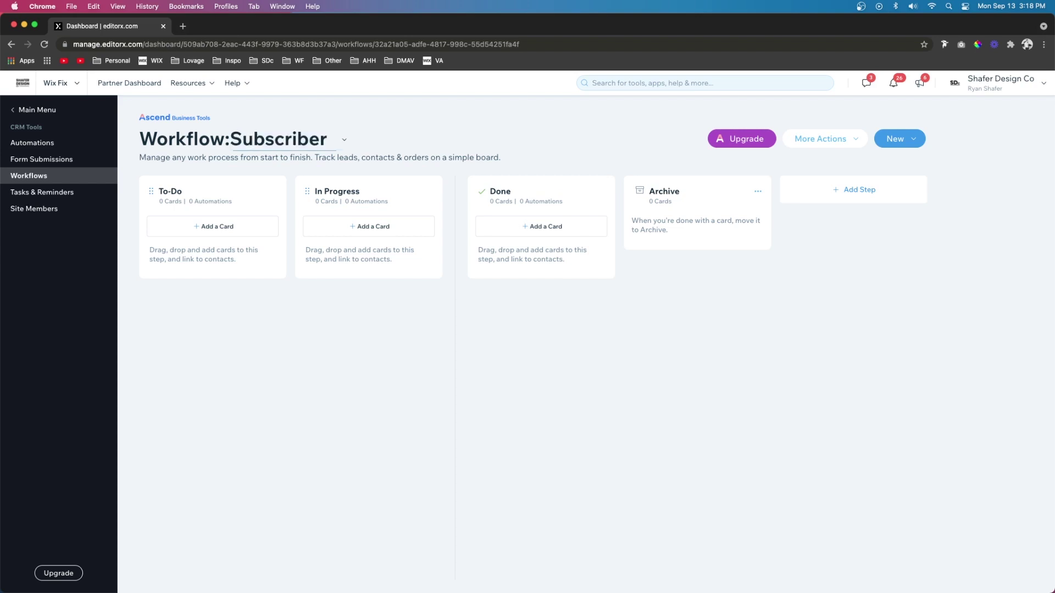
{"action": "type", "text": "Newsletter"}
{"action": "left_click", "coordinate": [333, 354]}
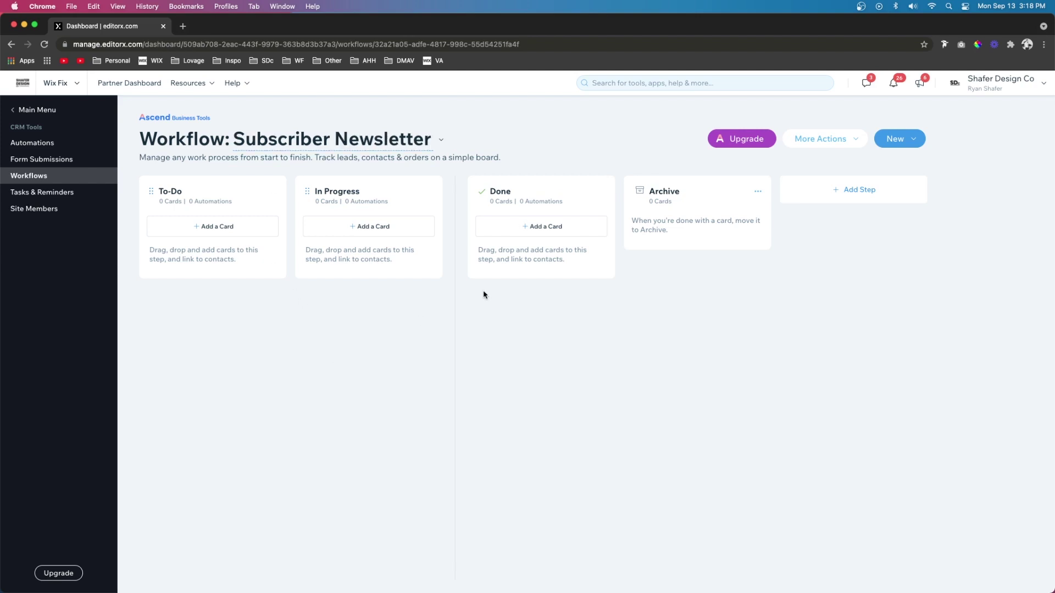
{"action": "mouse_move", "coordinate": [210, 200]}
Delete the To-Do and In Progress steps from the board
{"action": "left_click", "coordinate": [274, 191]}
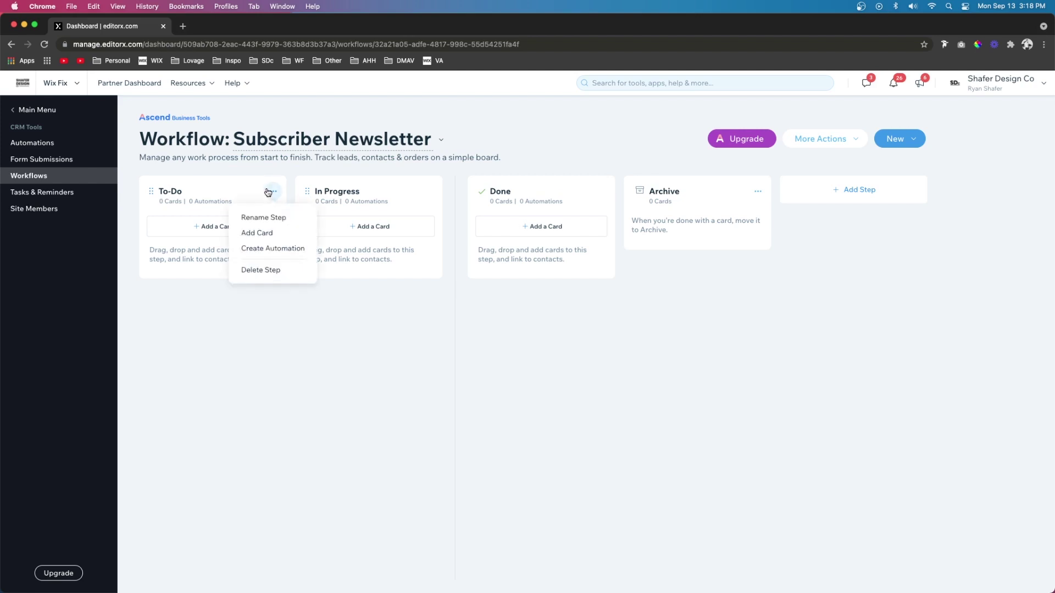
{"action": "left_click", "coordinate": [263, 270]}
{"action": "left_click", "coordinate": [648, 371]}
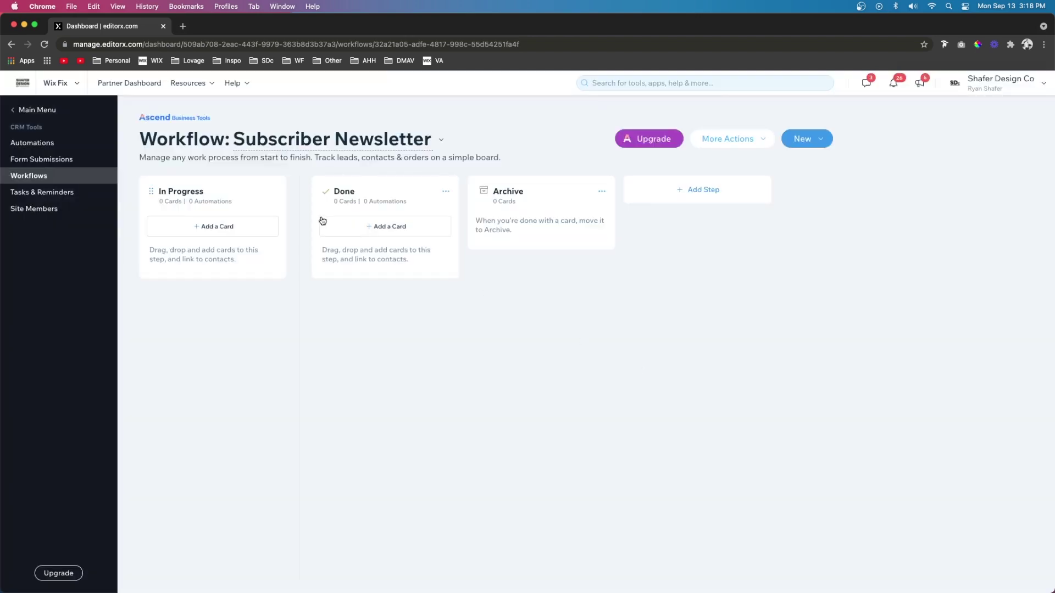
{"action": "left_click", "coordinate": [273, 190]}
{"action": "left_click", "coordinate": [263, 270]}
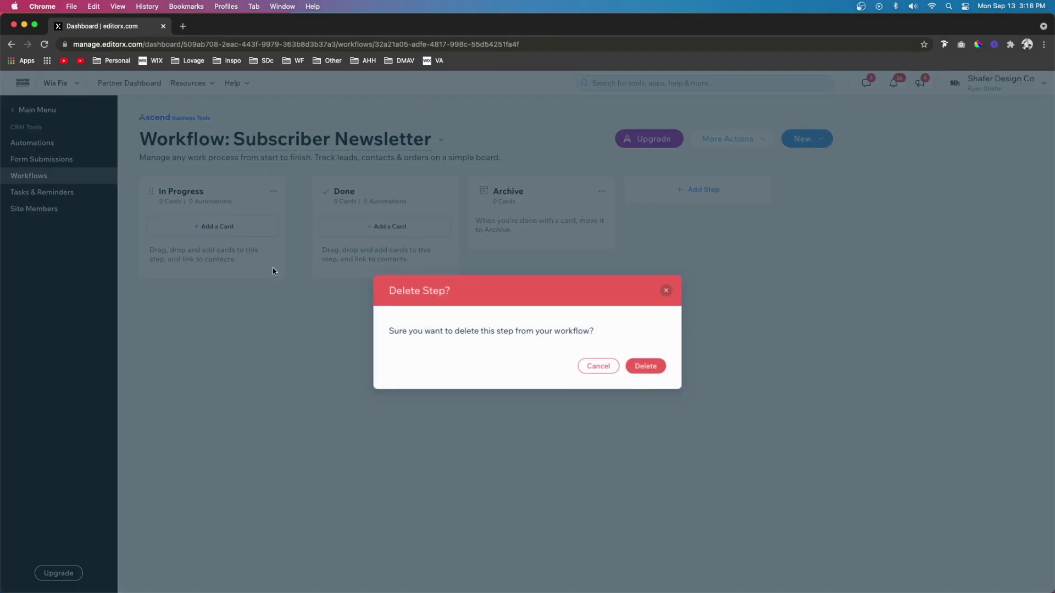
{"action": "left_click", "coordinate": [645, 367]}
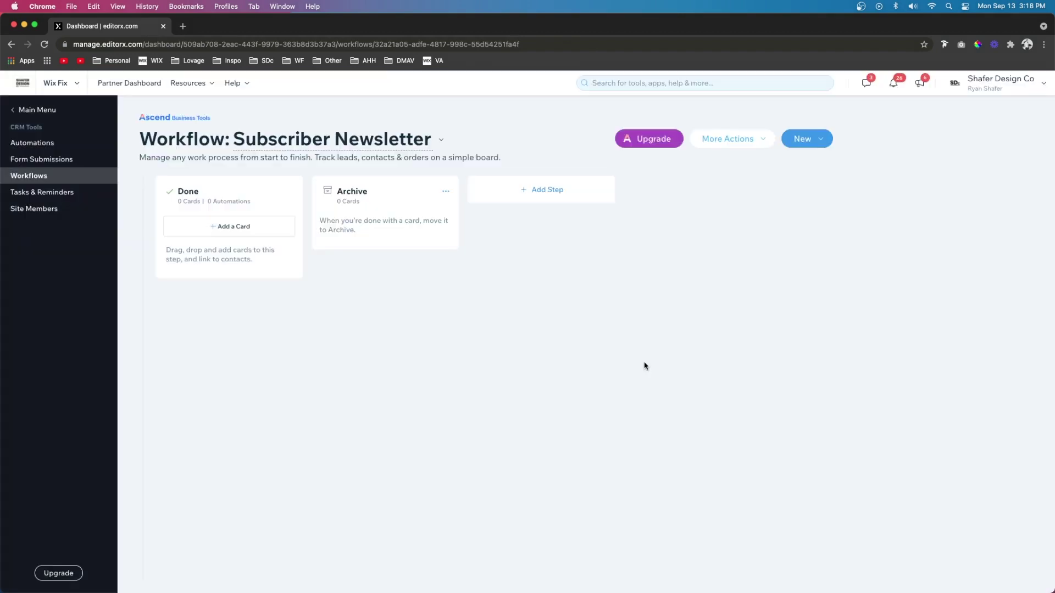
Add Month 1, Month 2 and Month 3 steps to the workflow
{"action": "left_click", "coordinate": [535, 193]}
{"action": "type", "text": "Month 1"}
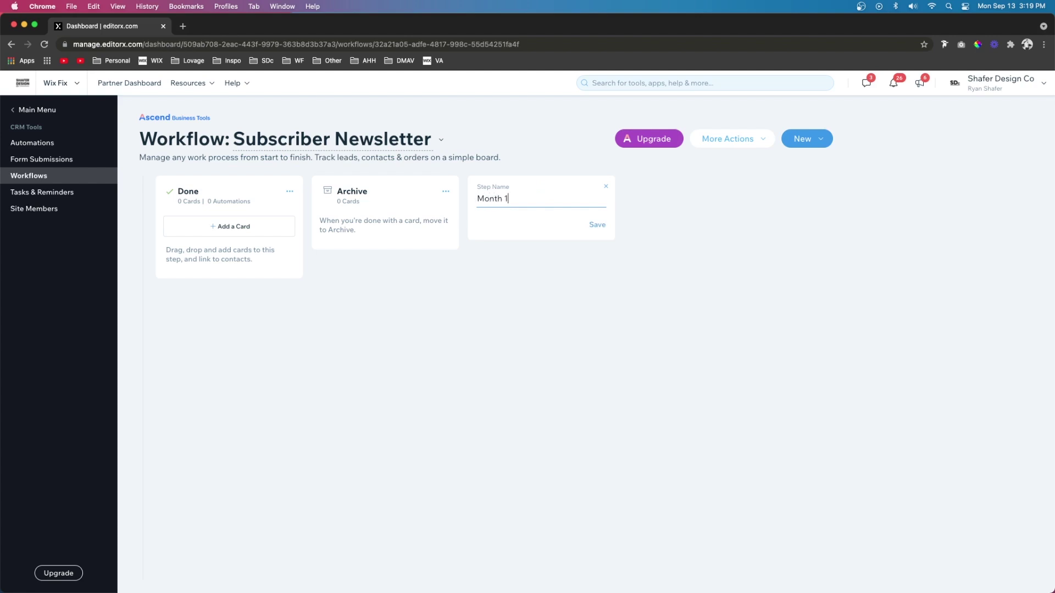
{"action": "key", "text": "Return"}
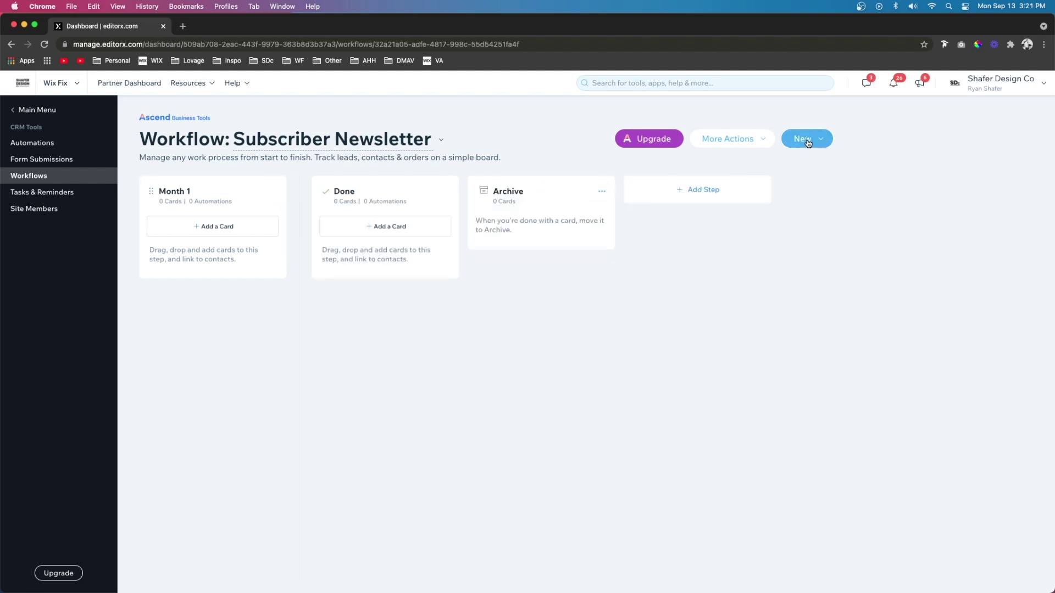
{"action": "left_click", "coordinate": [808, 142]}
{"action": "left_click", "coordinate": [777, 203]}
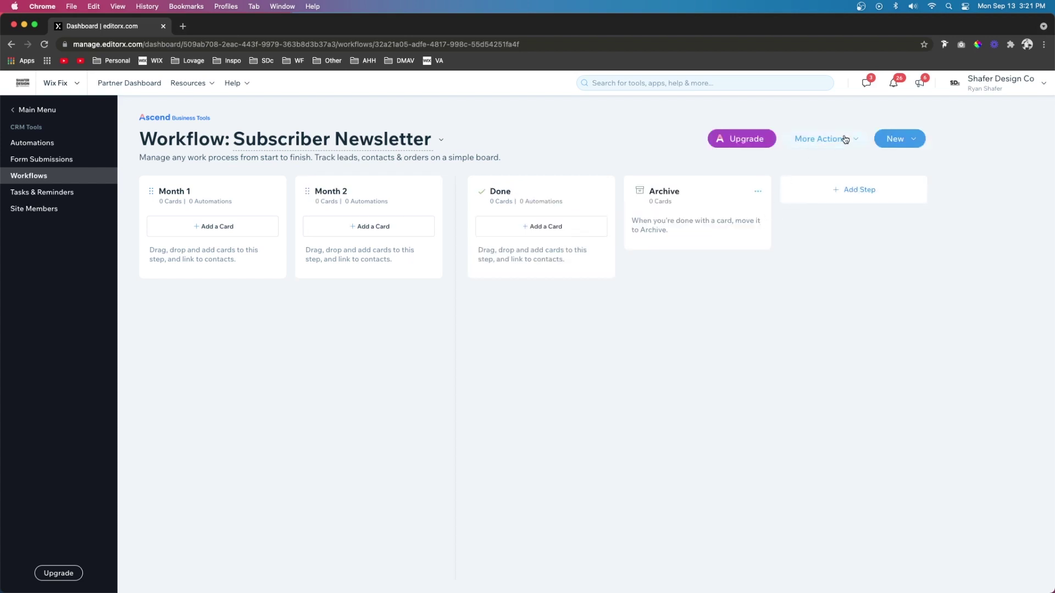
{"action": "left_click", "coordinate": [896, 139]}
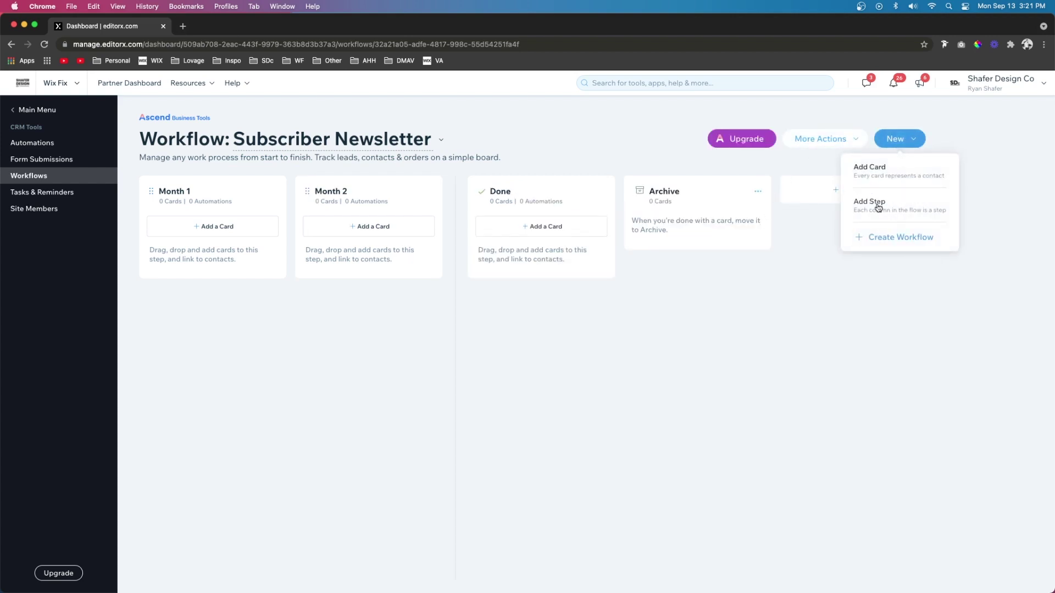
{"action": "left_click", "coordinate": [877, 204]}
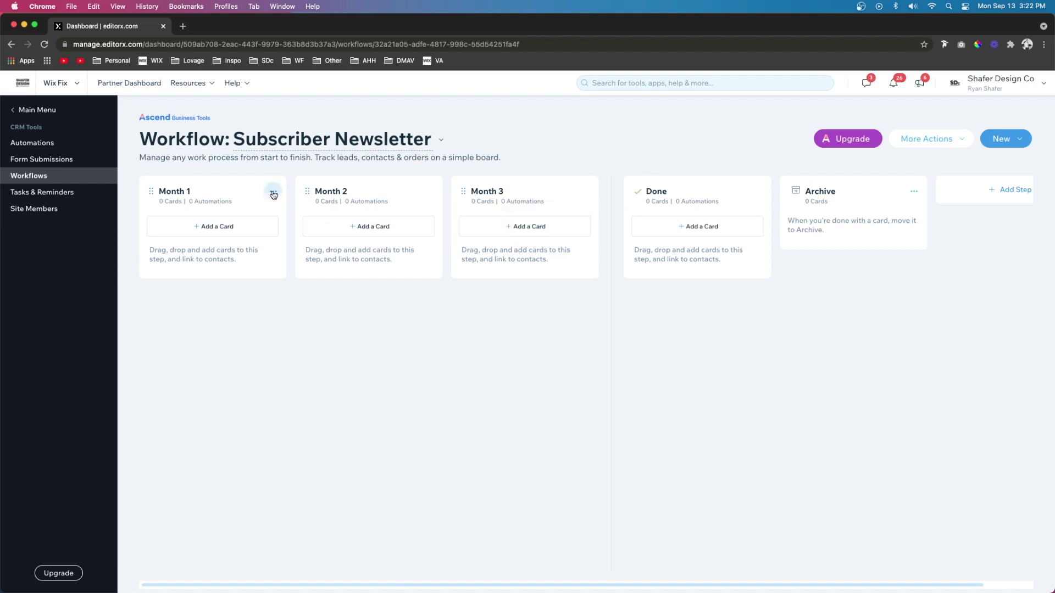
{"action": "left_click", "coordinate": [273, 195]}
Create a Month 1 automation titled 'Month 1', triggered by the Wix Forms Subscriptions form
{"action": "left_click", "coordinate": [263, 246]}
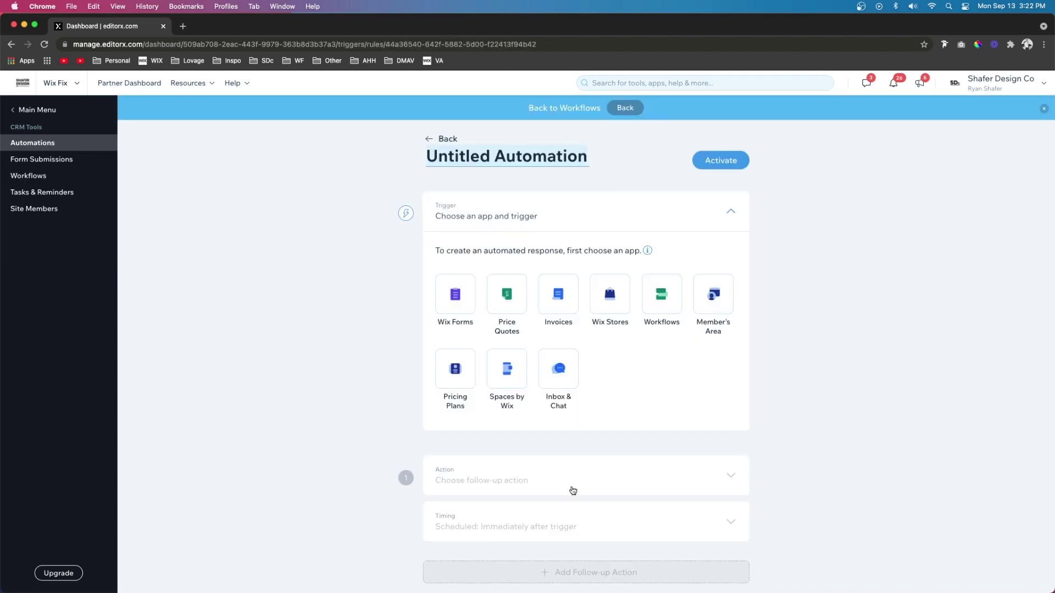
{"action": "scroll", "coordinate": [572, 491], "scroll_direction": "down", "scroll_amount": 1}
{"action": "scroll", "coordinate": [571, 490], "scroll_direction": "up", "scroll_amount": 1}
{"action": "type", "text": "Month 1"}
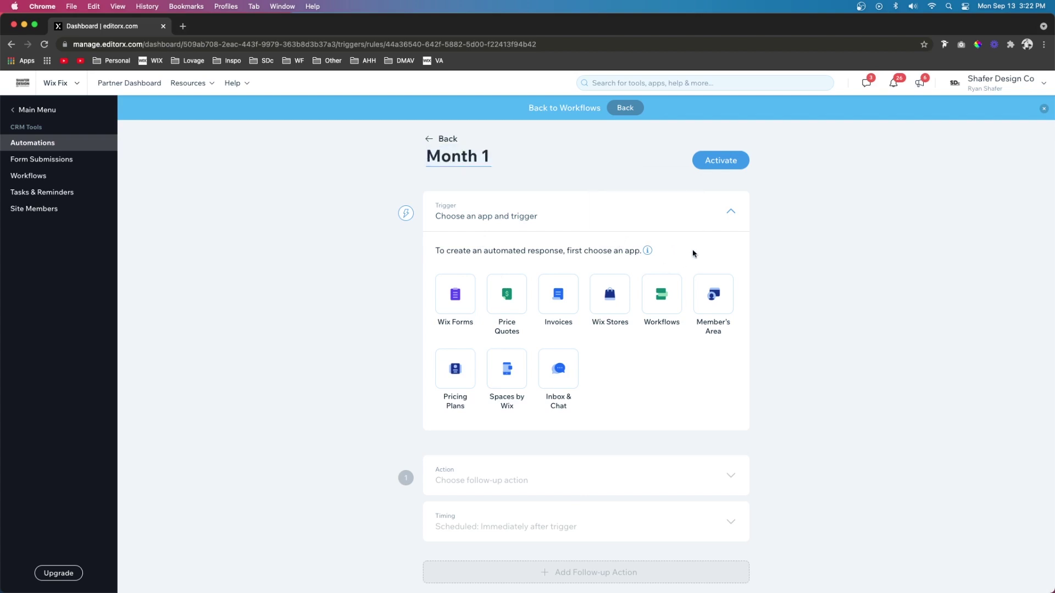
{"action": "left_click", "coordinate": [455, 299]}
{"action": "left_click", "coordinate": [471, 432]}
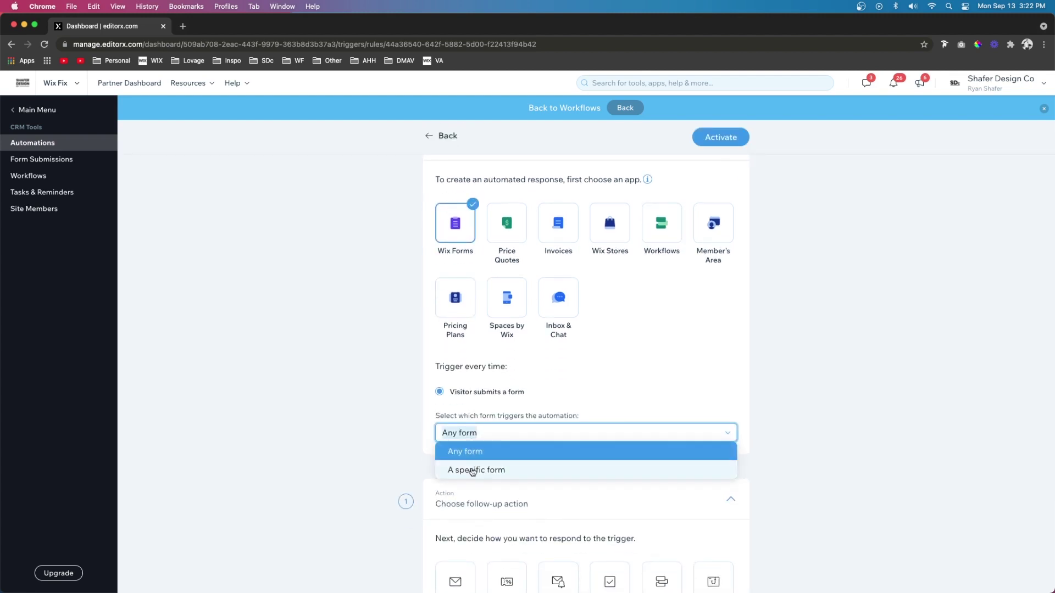
{"action": "left_click", "coordinate": [471, 468]}
{"action": "left_click", "coordinate": [513, 515]}
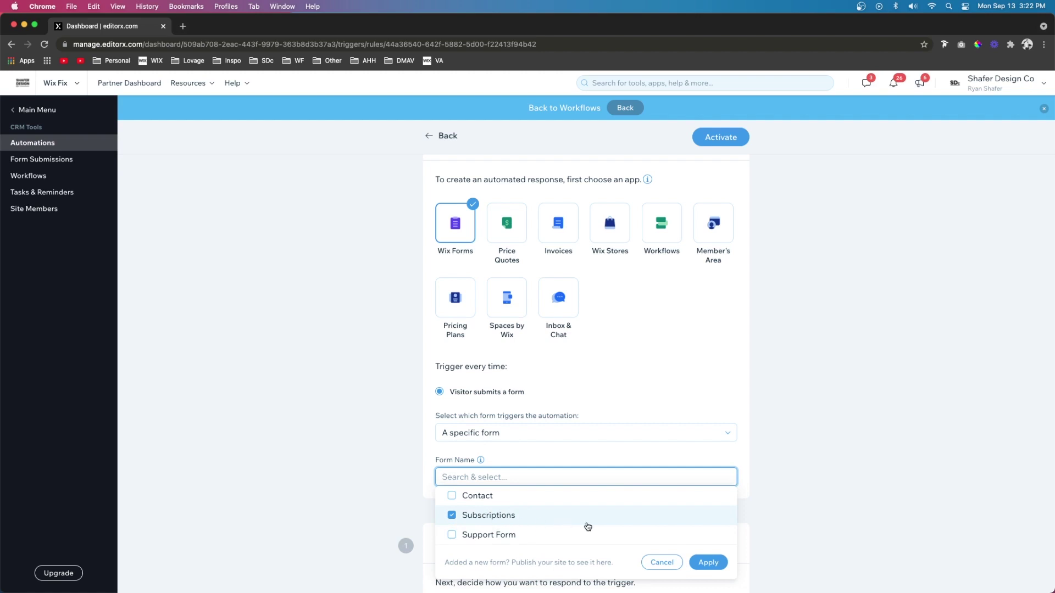
{"action": "left_click", "coordinate": [708, 563]}
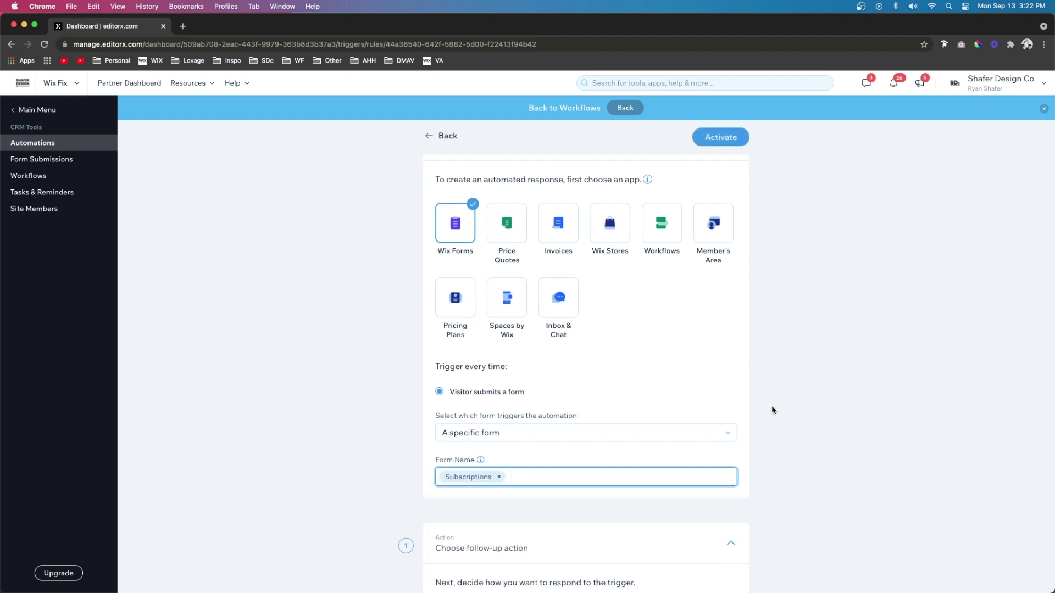
Make the first action move the card to Subscriber Newsletter's Month 1 step
{"action": "scroll", "coordinate": [772, 410], "scroll_direction": "down", "scroll_amount": 6}
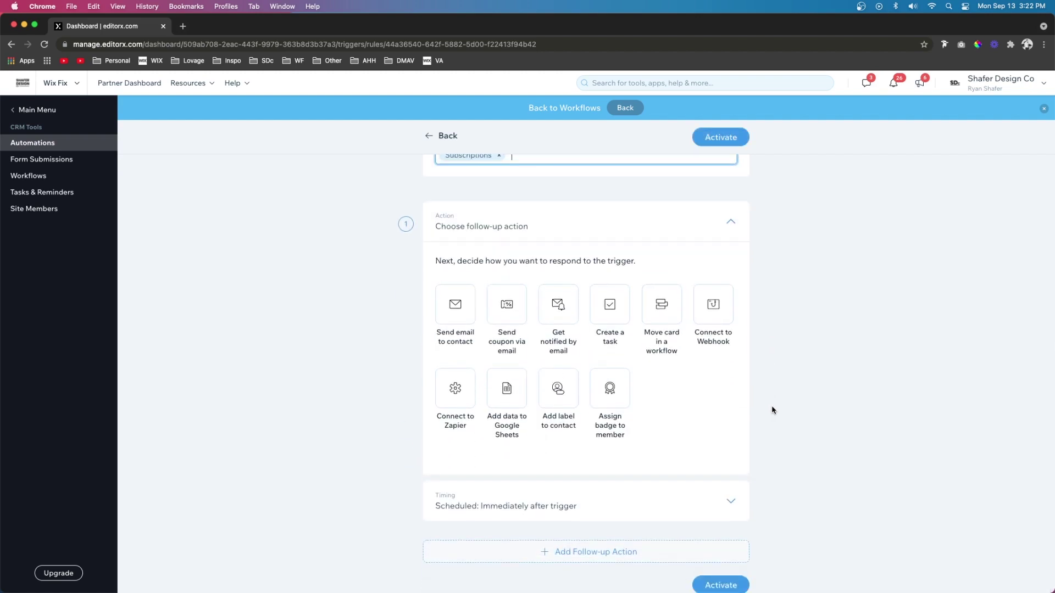
{"action": "left_click", "coordinate": [670, 309]}
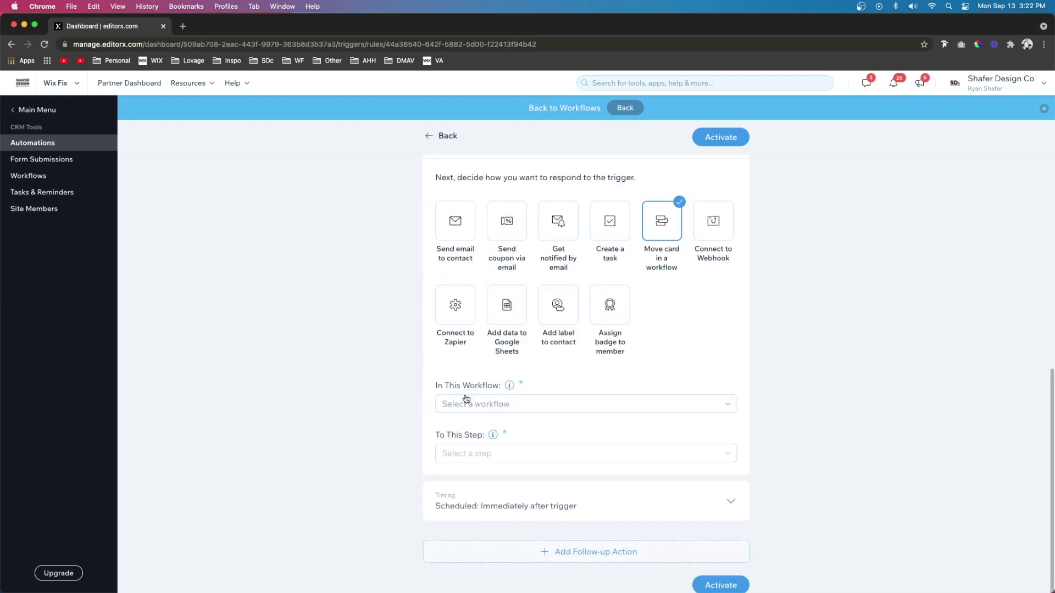
{"action": "left_click", "coordinate": [466, 401]}
{"action": "left_click", "coordinate": [460, 443]}
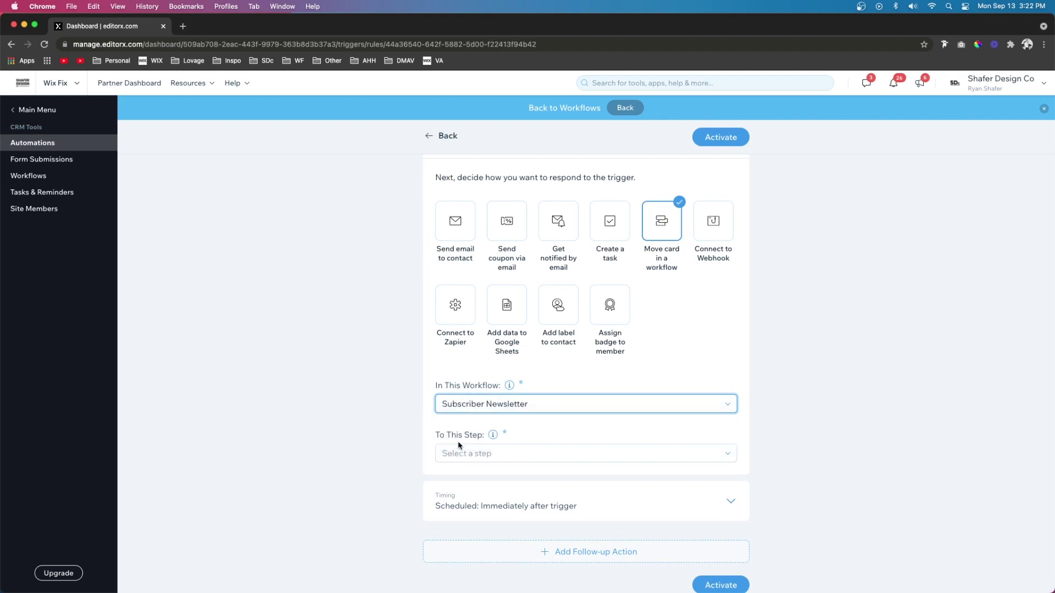
{"action": "left_click", "coordinate": [482, 455]}
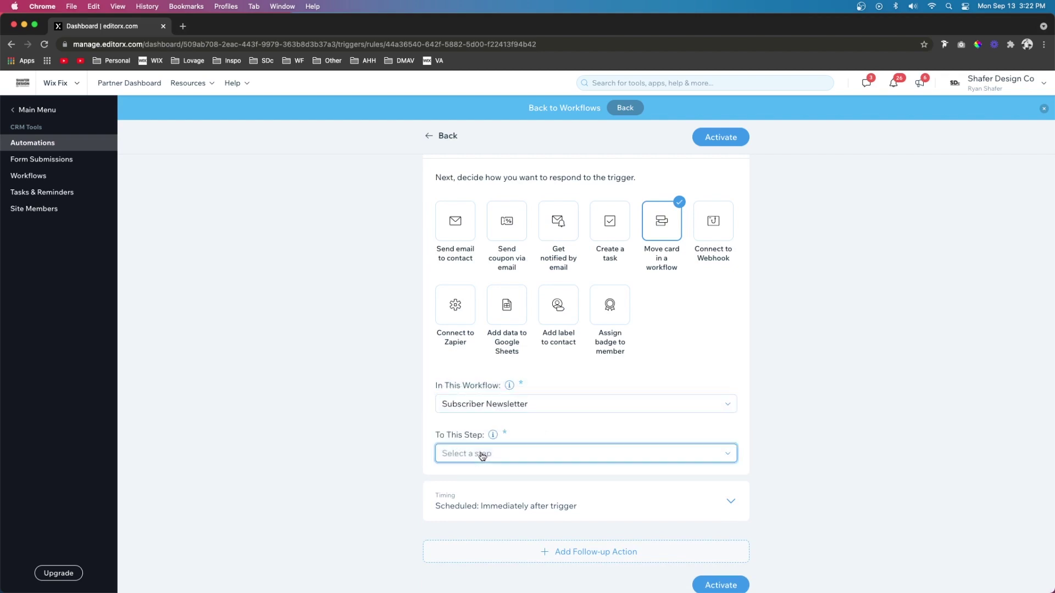
{"action": "left_click", "coordinate": [474, 471]}
{"action": "left_click", "coordinate": [584, 553]}
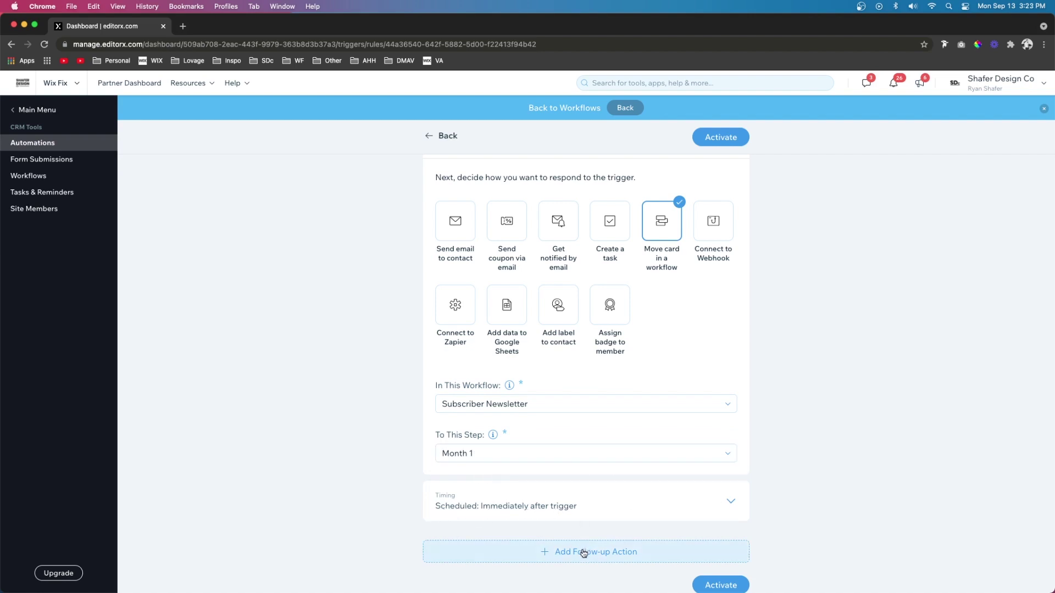
Add a Step 2 sending the contact the Thanks For Getting in Touch email immediately
{"action": "left_click", "coordinate": [589, 554]}
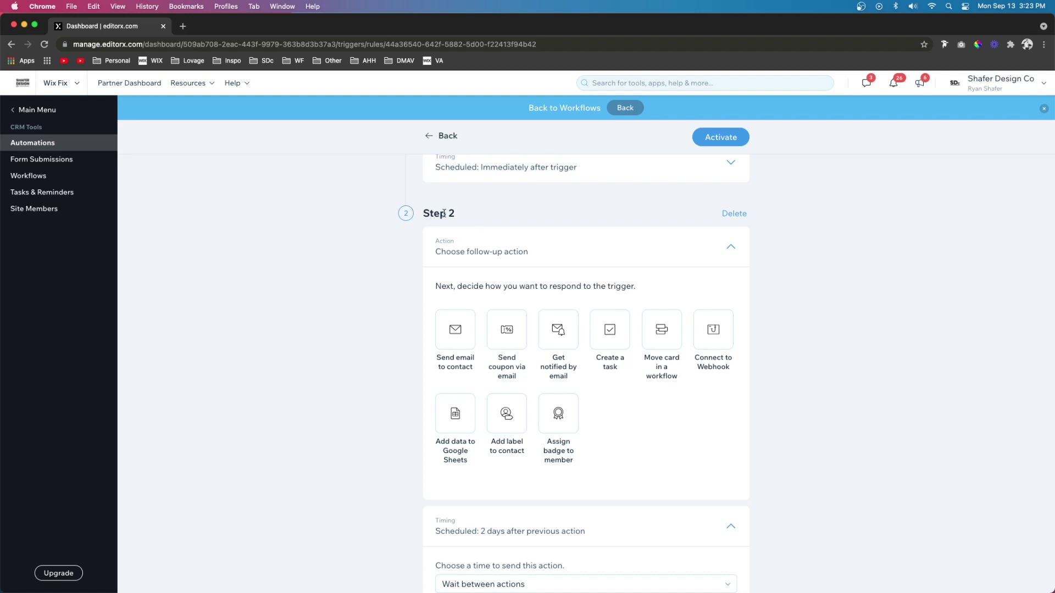
{"action": "left_click", "coordinate": [445, 341]}
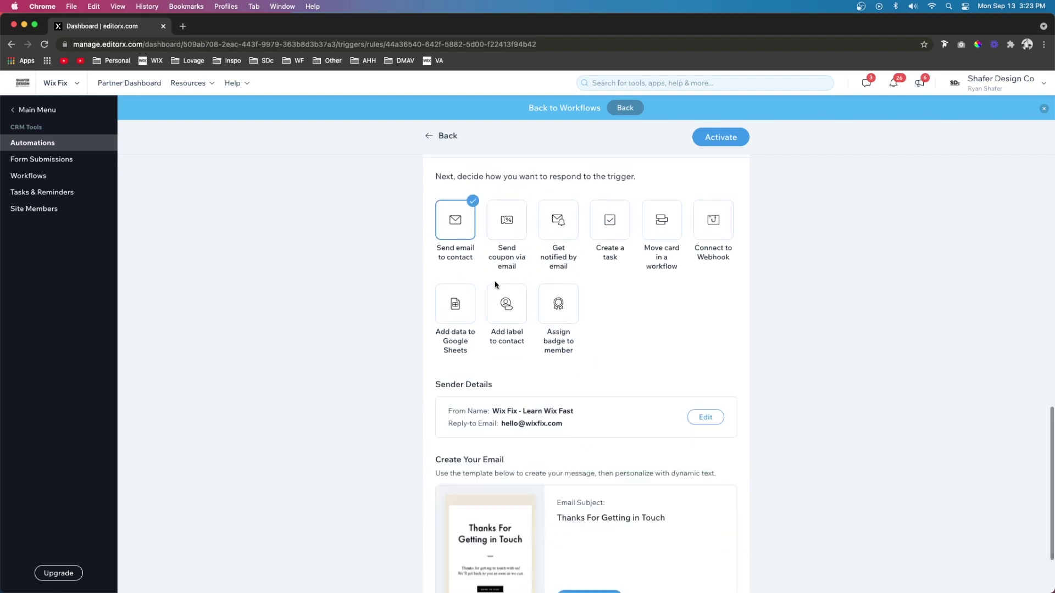
{"action": "scroll", "coordinate": [604, 418], "scroll_direction": "down", "scroll_amount": 3}
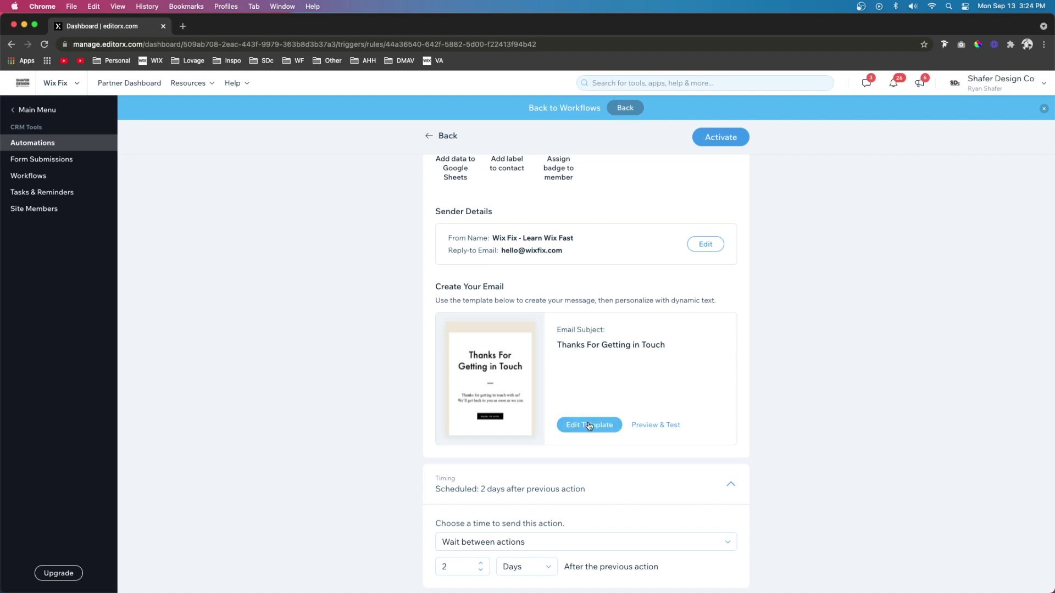
{"action": "scroll", "coordinate": [487, 482], "scroll_direction": "down", "scroll_amount": 2}
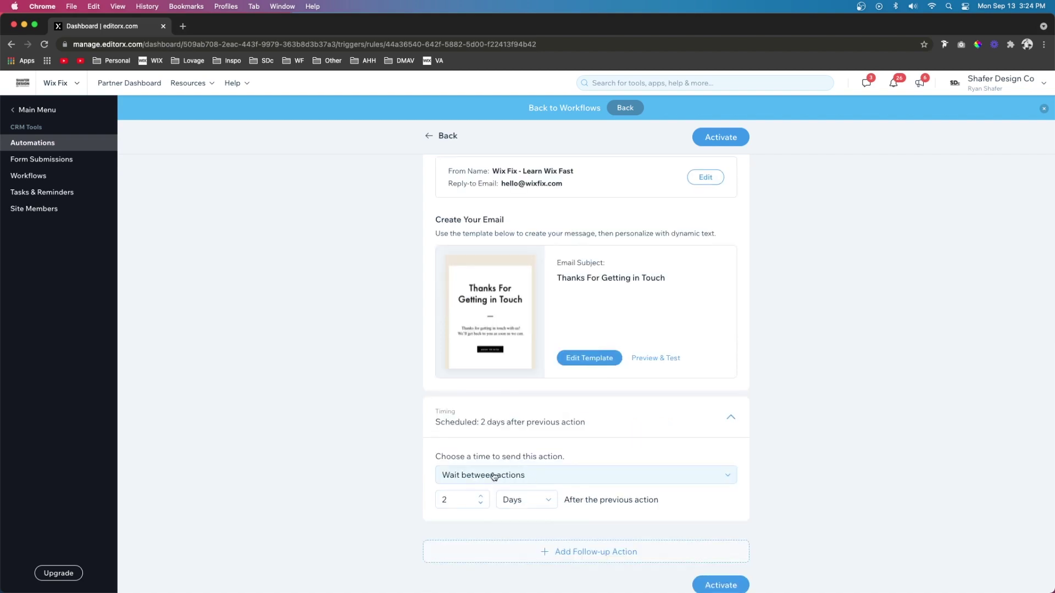
{"action": "left_click", "coordinate": [488, 476]}
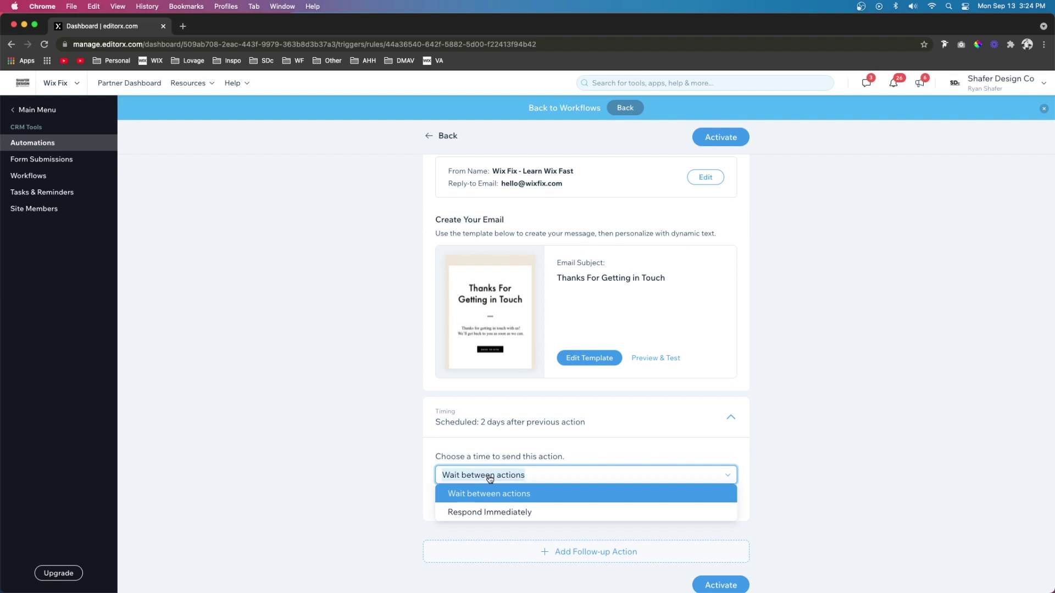
{"action": "left_click", "coordinate": [488, 513]}
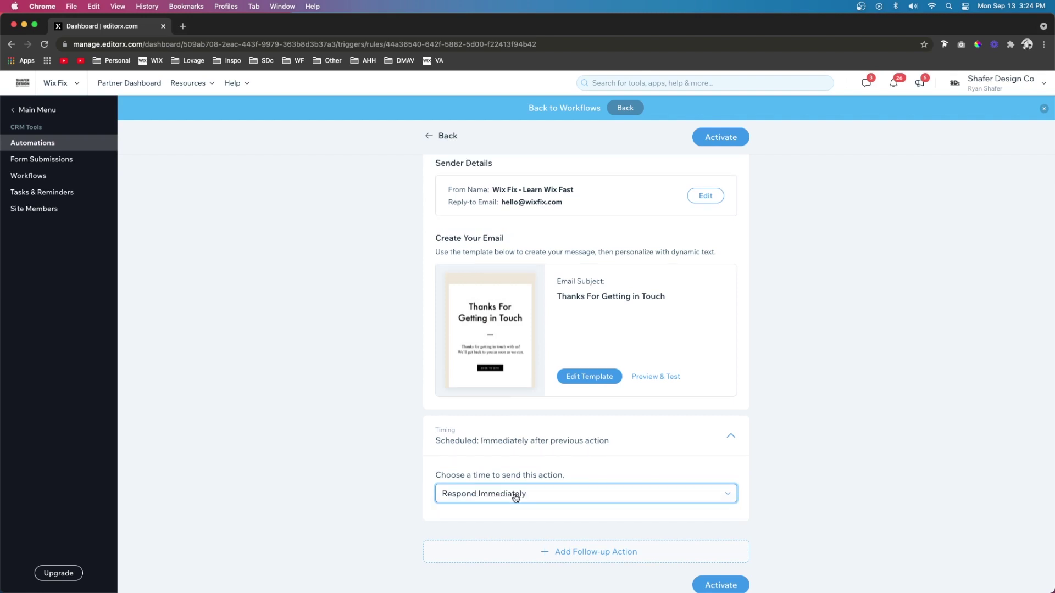
Add a Step 3 that moves the card to Subscriber Newsletter's Month 2 step
{"action": "left_click", "coordinate": [564, 550]}
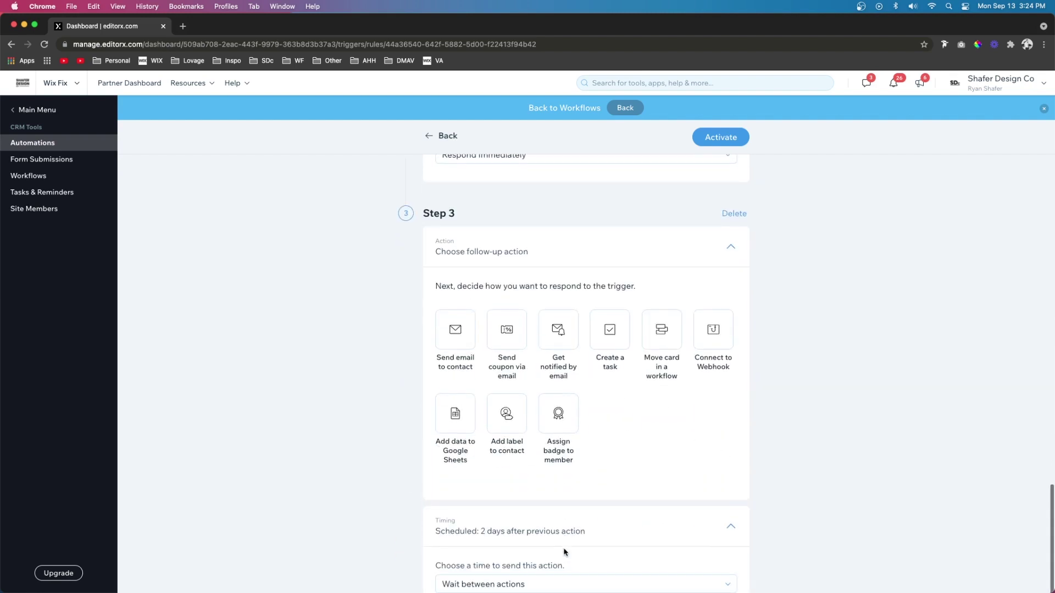
{"action": "left_click", "coordinate": [662, 335]}
{"action": "scroll", "coordinate": [665, 334], "scroll_direction": "down", "scroll_amount": 5}
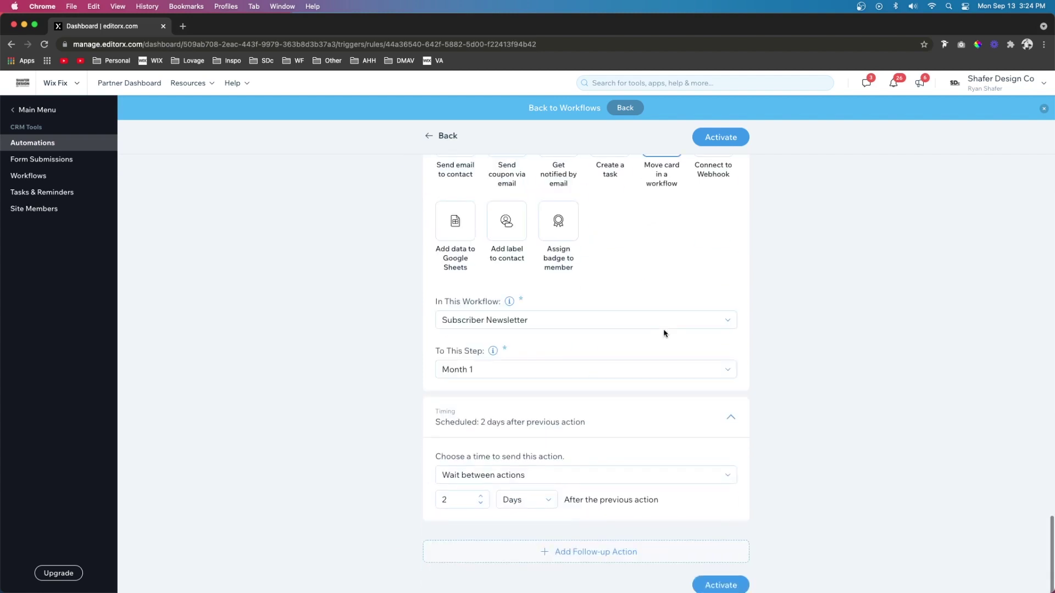
{"action": "left_click", "coordinate": [503, 370]}
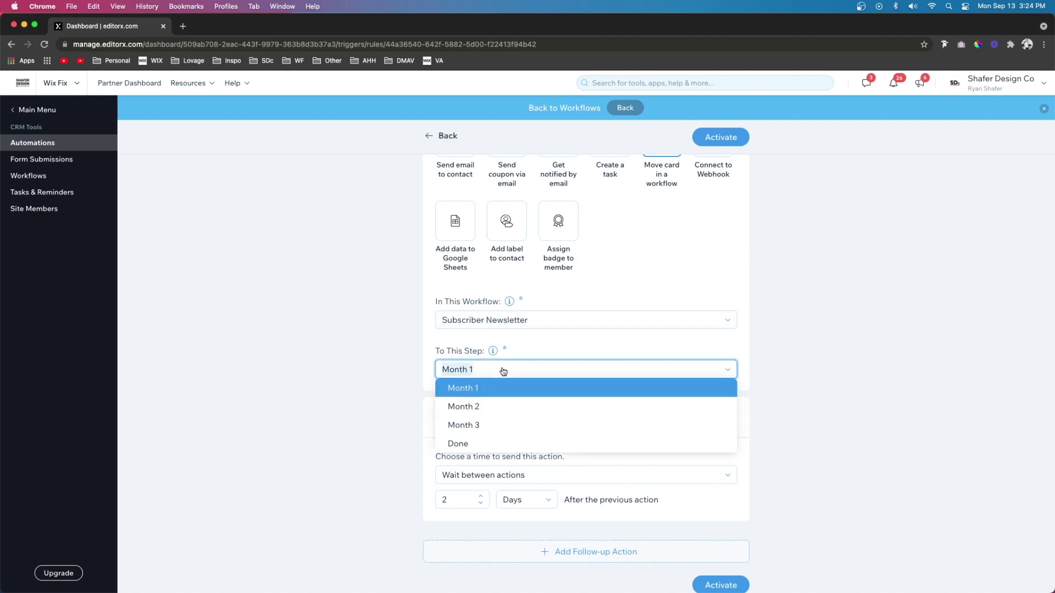
{"action": "left_click", "coordinate": [484, 409]}
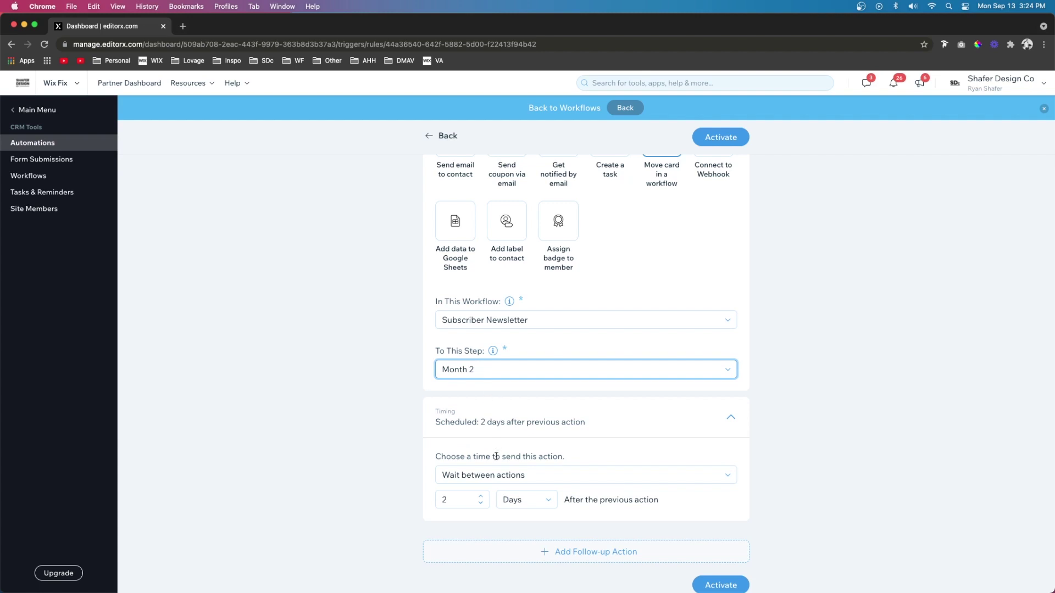
{"action": "left_click", "coordinate": [467, 499]}
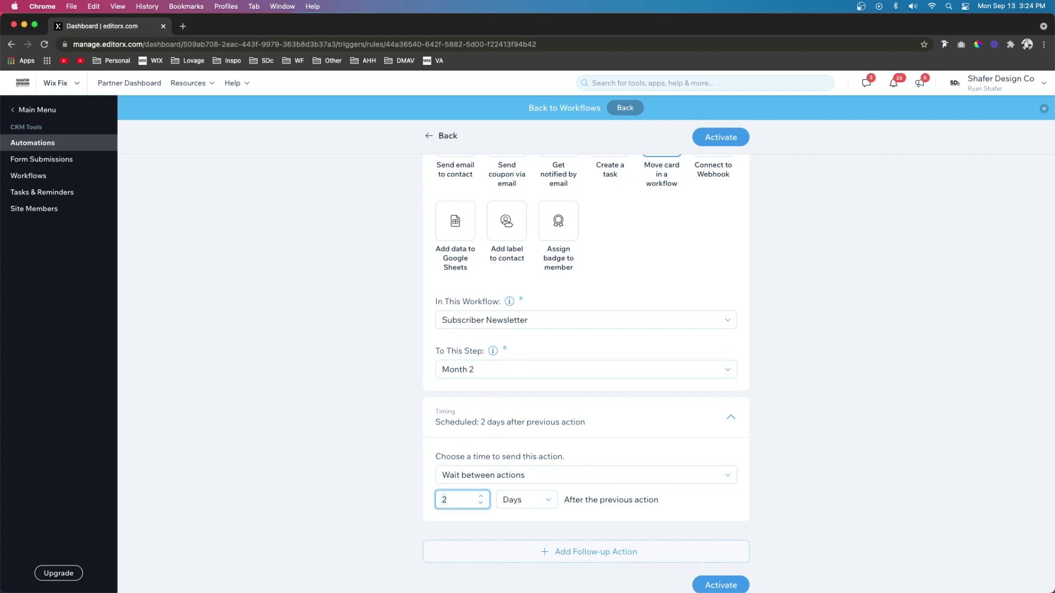
Set Step 3's wait to 30 days, review the steps, and activate the Month 1 automation
{"action": "type", "text": "30."}
{"action": "scroll", "coordinate": [753, 416], "scroll_direction": "up", "scroll_amount": 15}
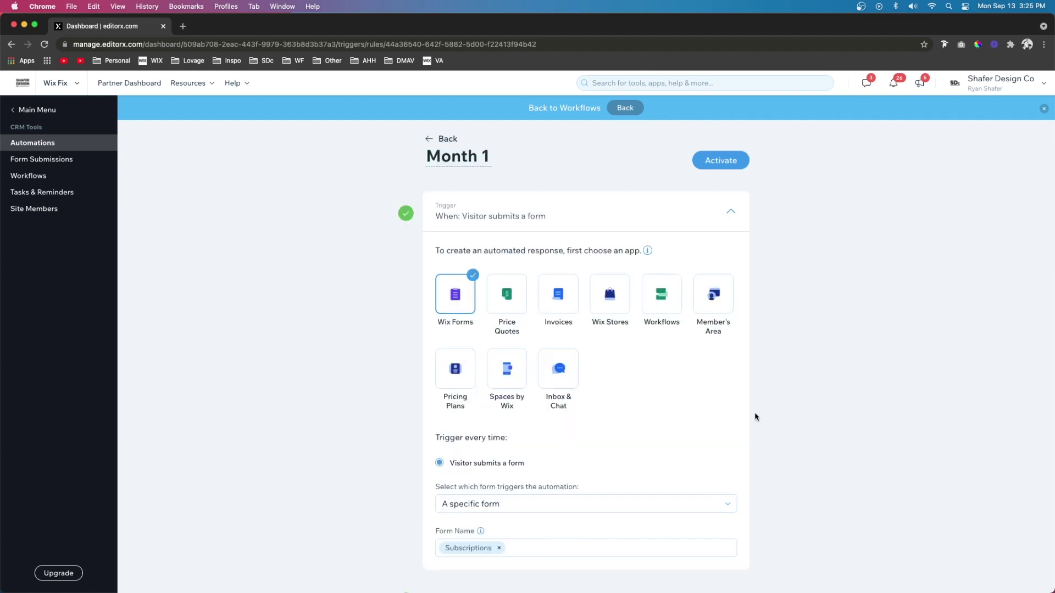
{"action": "scroll", "coordinate": [776, 276], "scroll_direction": "down", "scroll_amount": 2}
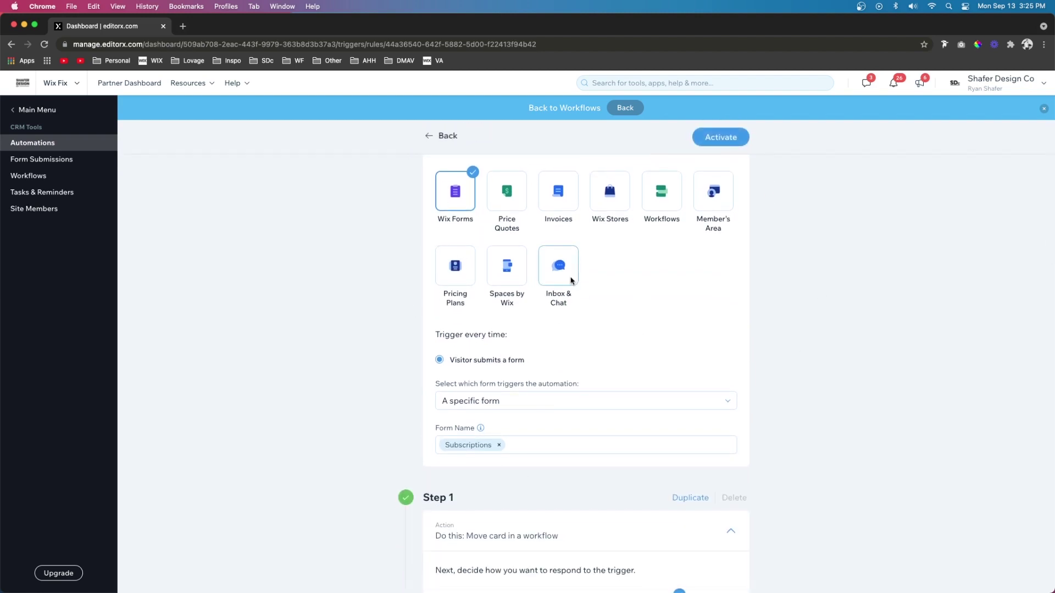
{"action": "scroll", "coordinate": [572, 282], "scroll_direction": "down", "scroll_amount": 5}
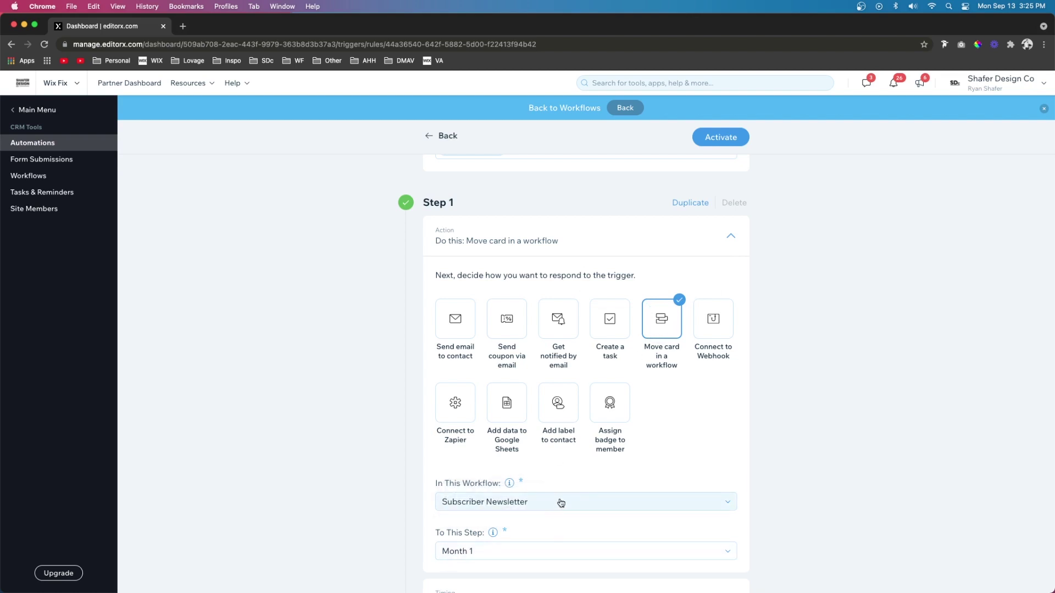
{"action": "scroll", "coordinate": [561, 502], "scroll_direction": "down", "scroll_amount": 1}
{"action": "left_click", "coordinate": [443, 285]}
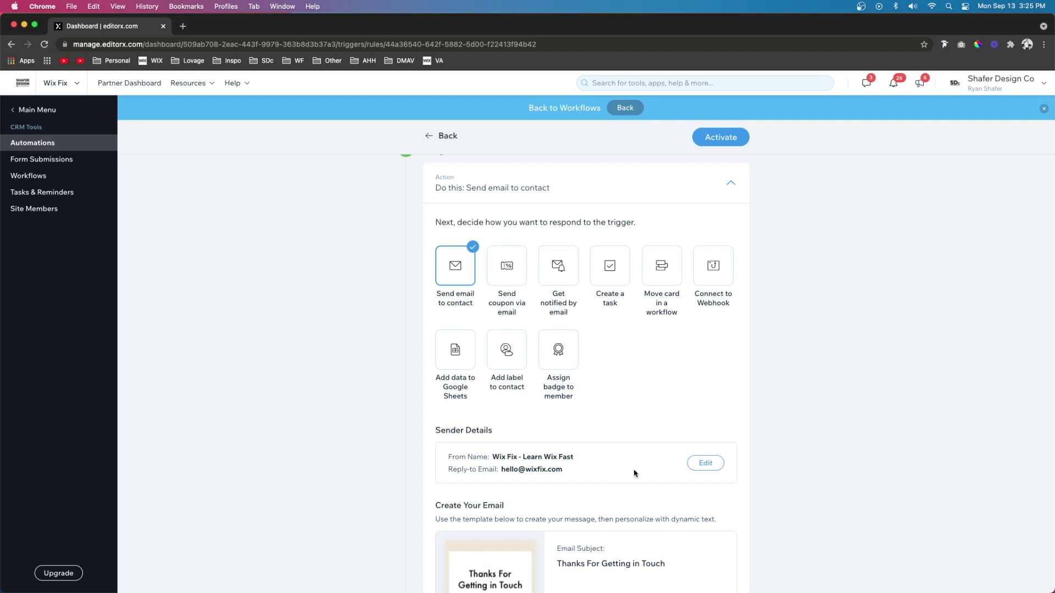
{"action": "scroll", "coordinate": [635, 474], "scroll_direction": "down", "scroll_amount": 10}
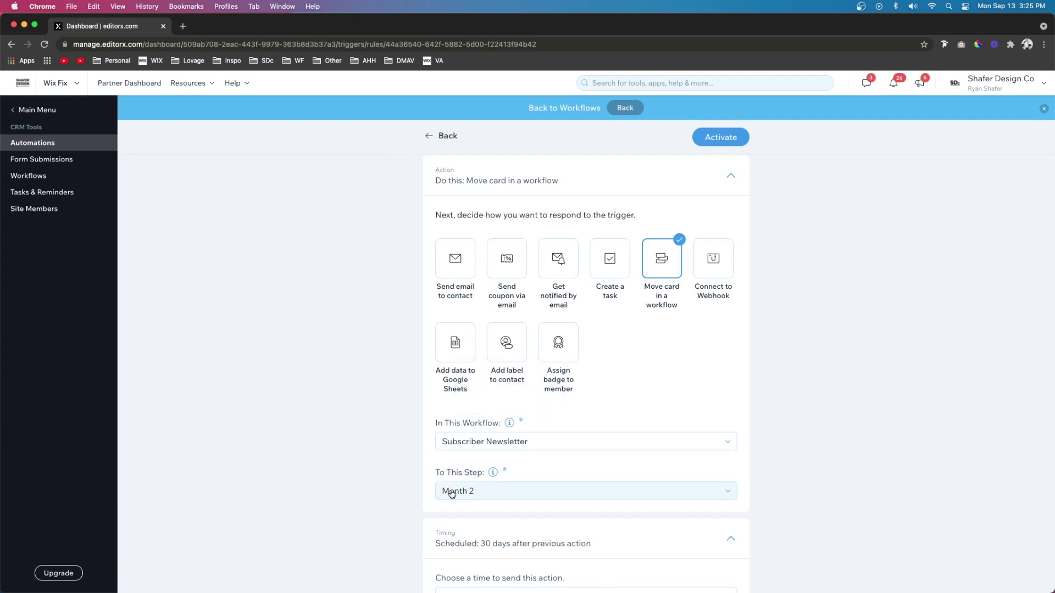
{"action": "left_click", "coordinate": [723, 136]}
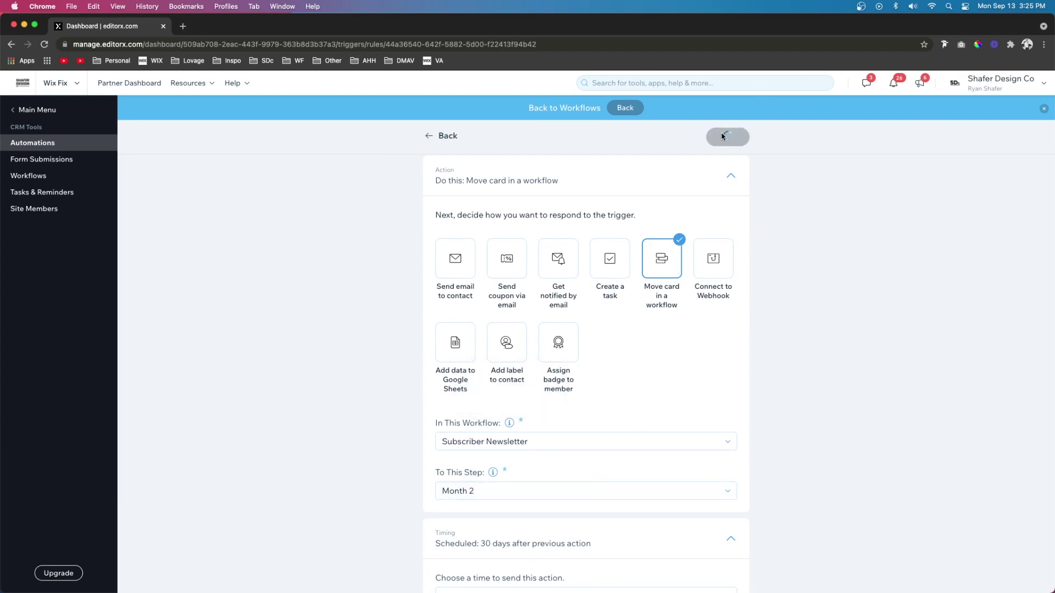
{"action": "mouse_move", "coordinate": [190, 202]}
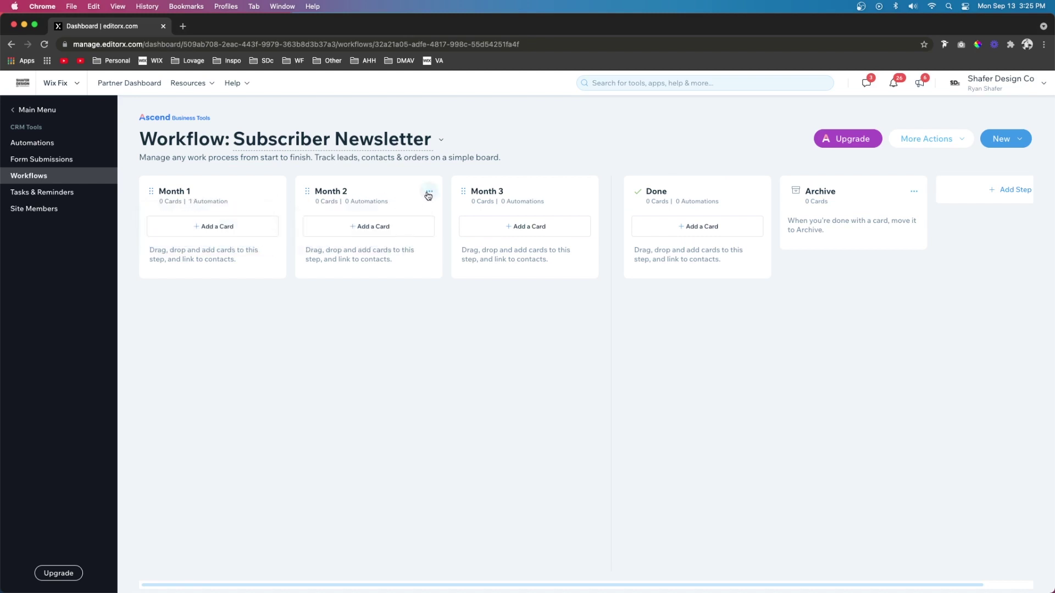
Create a new automation from the Month 2 step and name it 'Month 2'
{"action": "left_click", "coordinate": [430, 194]}
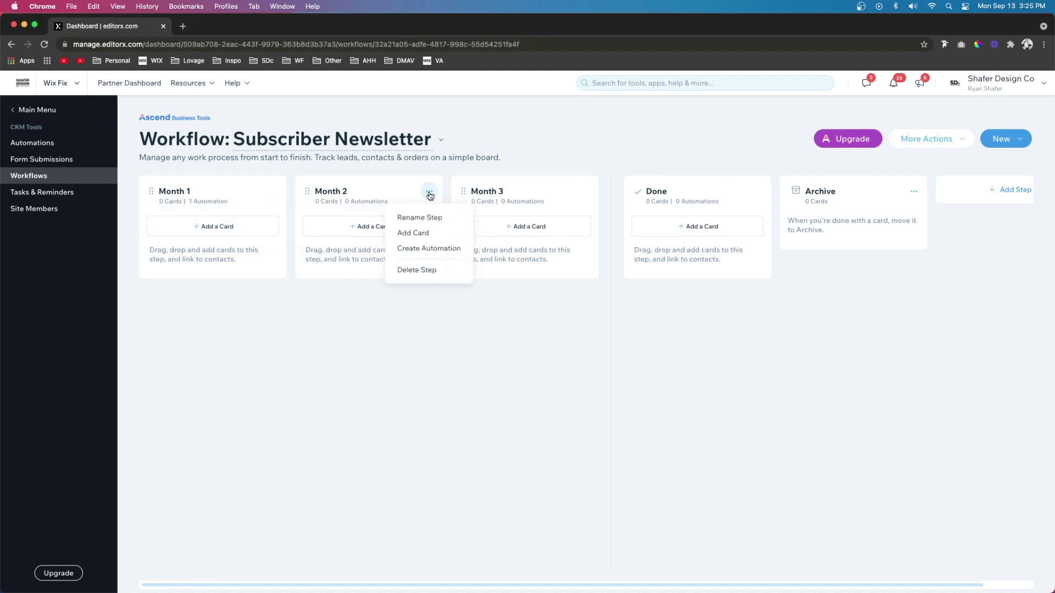
{"action": "left_click", "coordinate": [418, 250]}
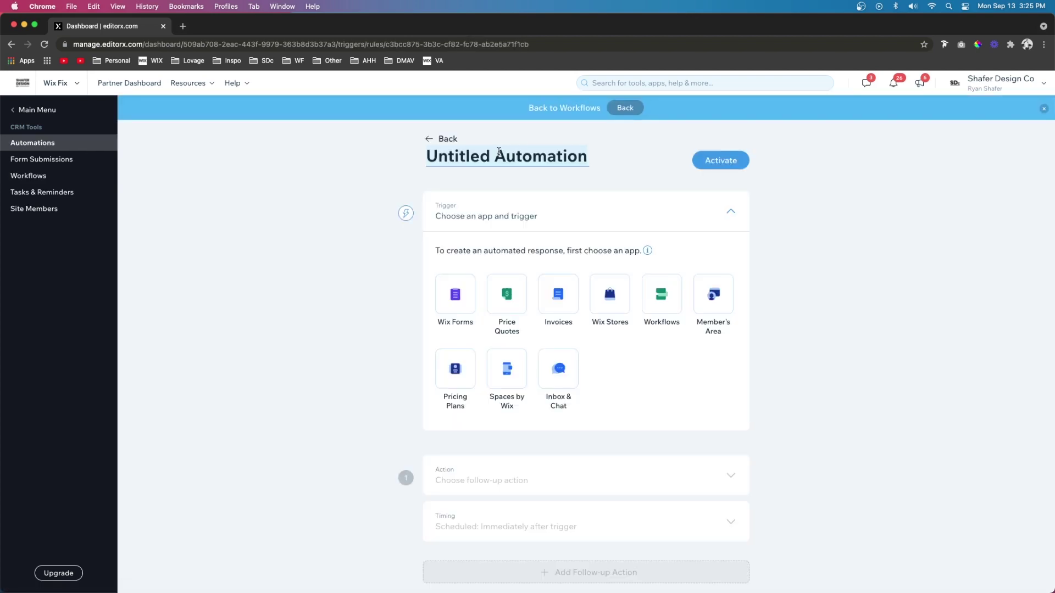
{"action": "left_click", "coordinate": [498, 155]}
{"action": "type", "text": "Month 2"}
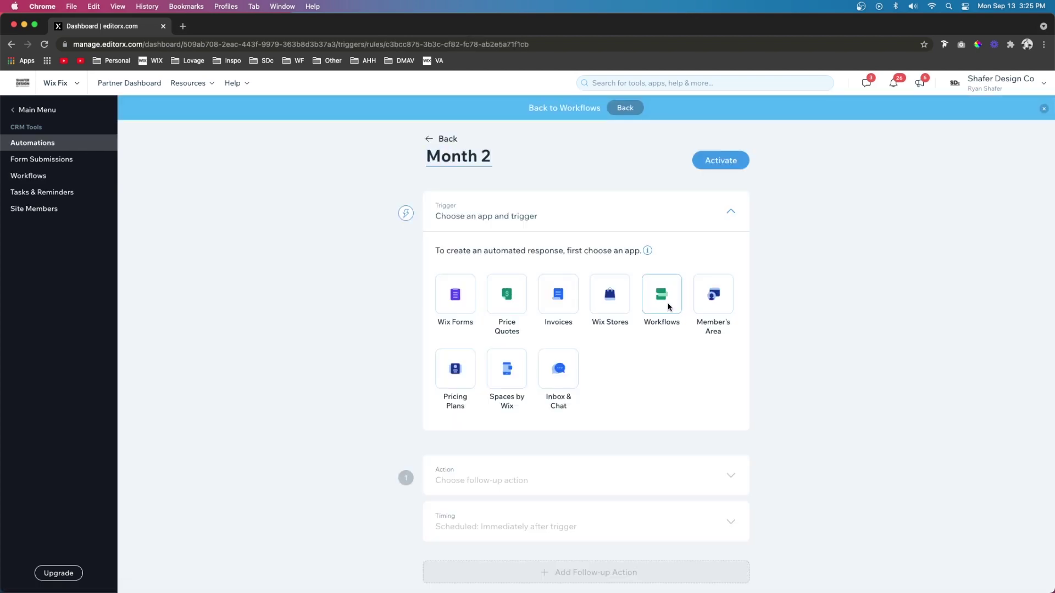
Trigger it on cards reaching Subscriber Newsletter's Month 2 step, with an email-the-contact action
{"action": "left_click", "coordinate": [670, 306]}
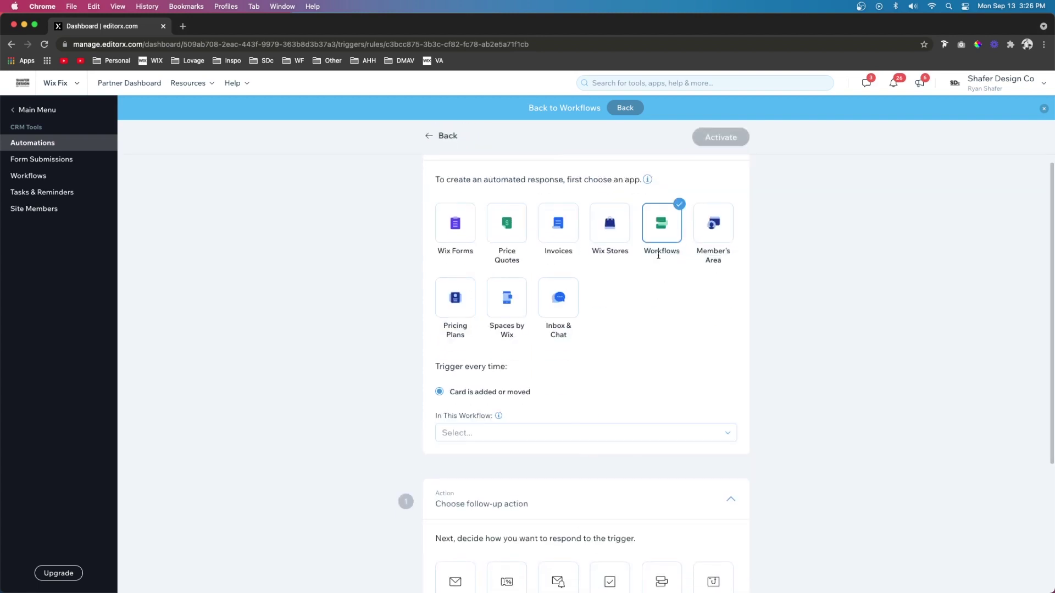
{"action": "left_click", "coordinate": [487, 433]}
{"action": "left_click", "coordinate": [478, 459]}
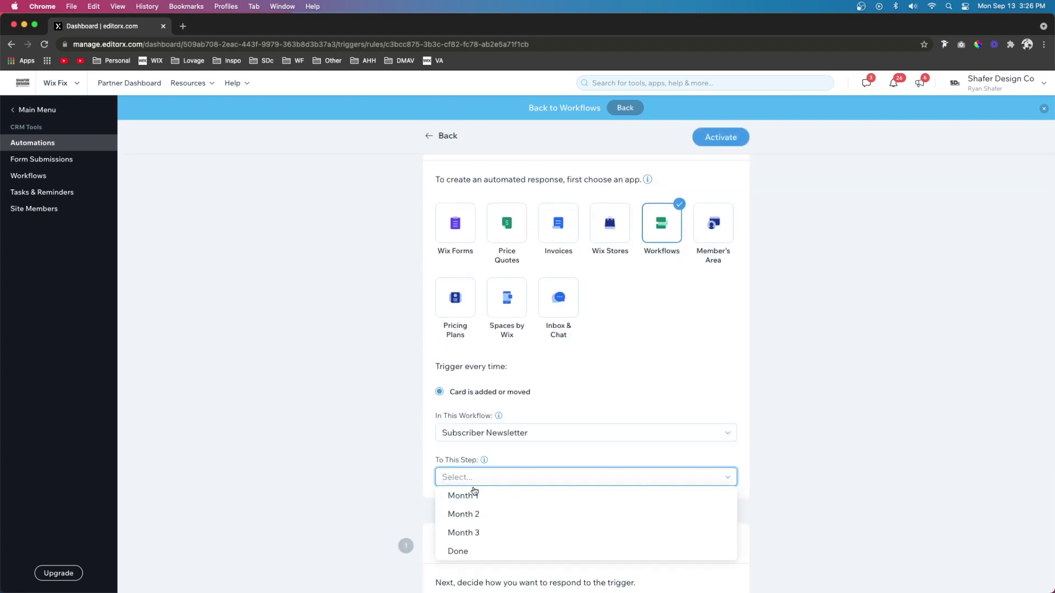
{"action": "left_click", "coordinate": [475, 512]}
{"action": "scroll", "coordinate": [527, 441], "scroll_direction": "down", "scroll_amount": 6}
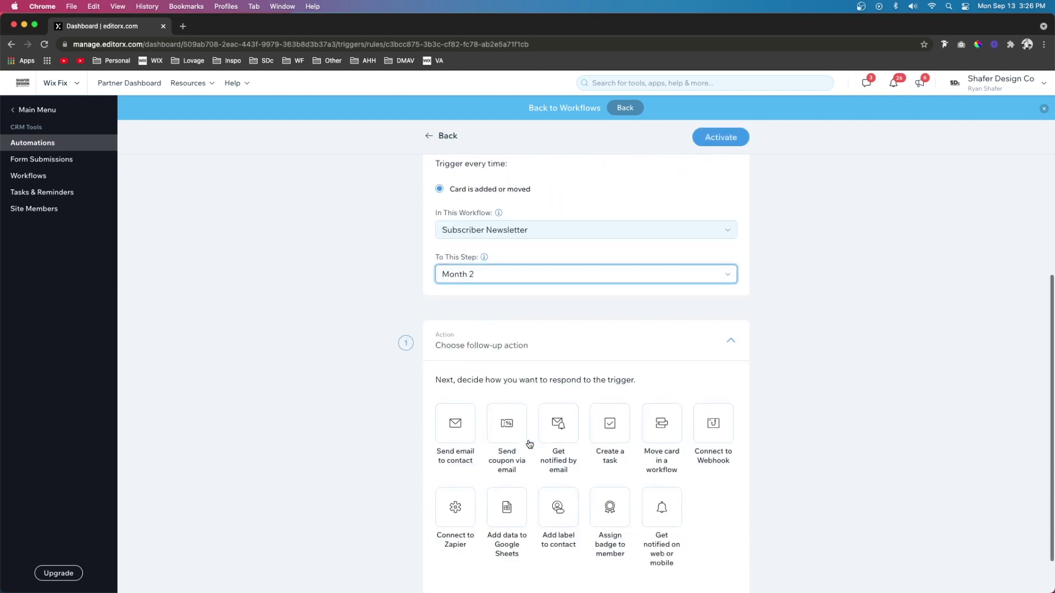
{"action": "left_click", "coordinate": [456, 303]}
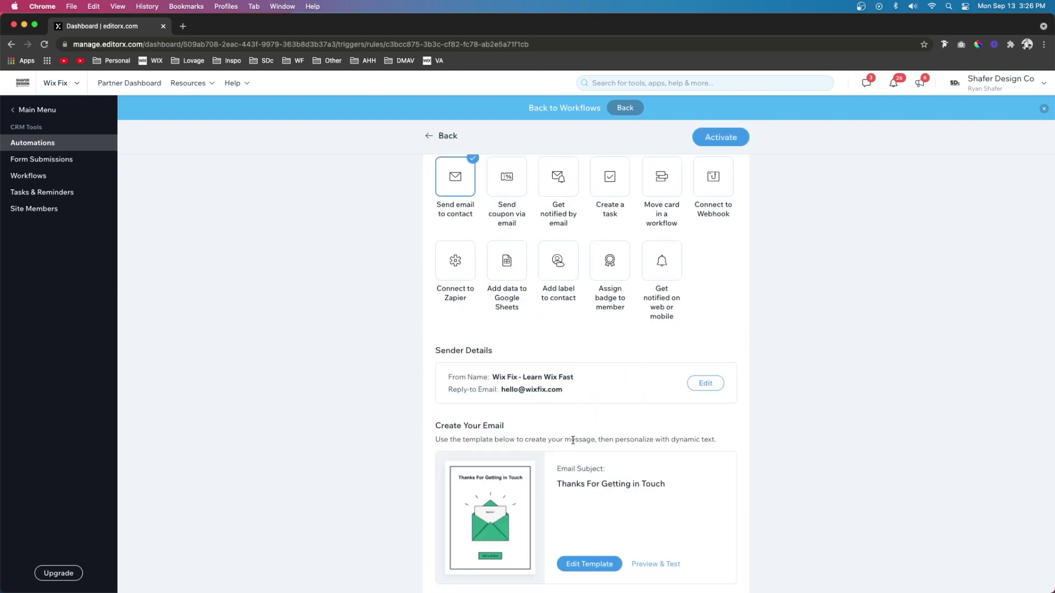
Confirm the Thanks For Getting in Touch email's timing is Immediately after the trigger
{"action": "scroll", "coordinate": [573, 440], "scroll_direction": "down", "scroll_amount": 2}
{"action": "scroll", "coordinate": [573, 440], "scroll_direction": "down", "scroll_amount": 1}
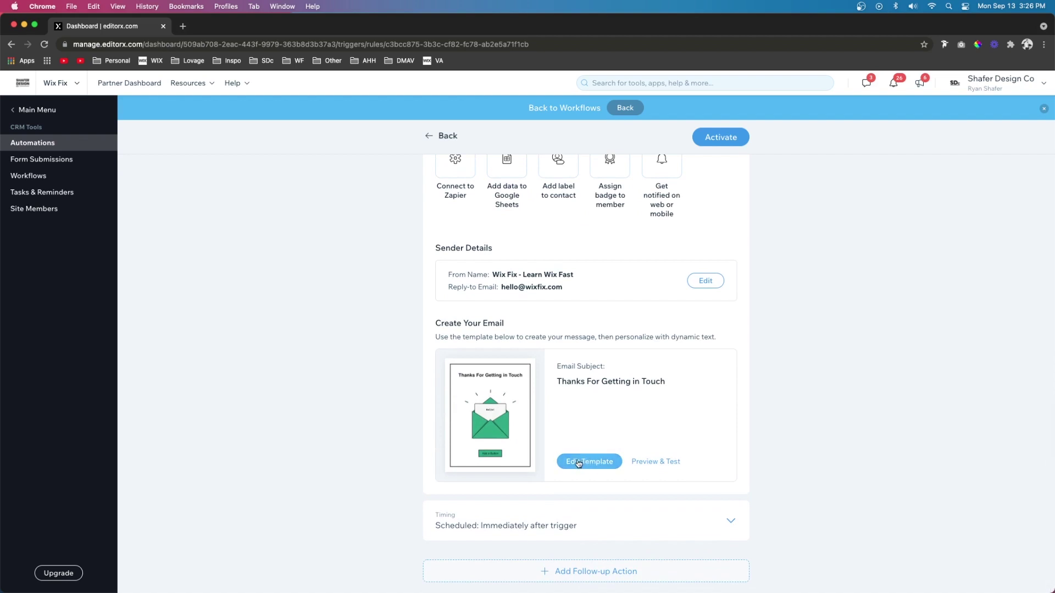
{"action": "scroll", "coordinate": [579, 466], "scroll_direction": "down", "scroll_amount": 1}
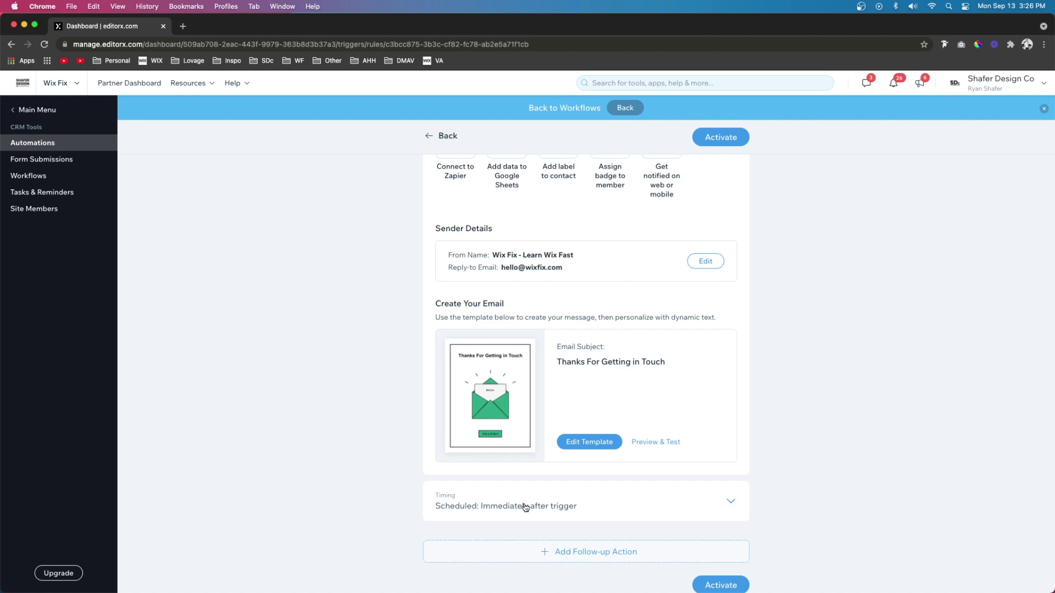
{"action": "left_click", "coordinate": [494, 506]}
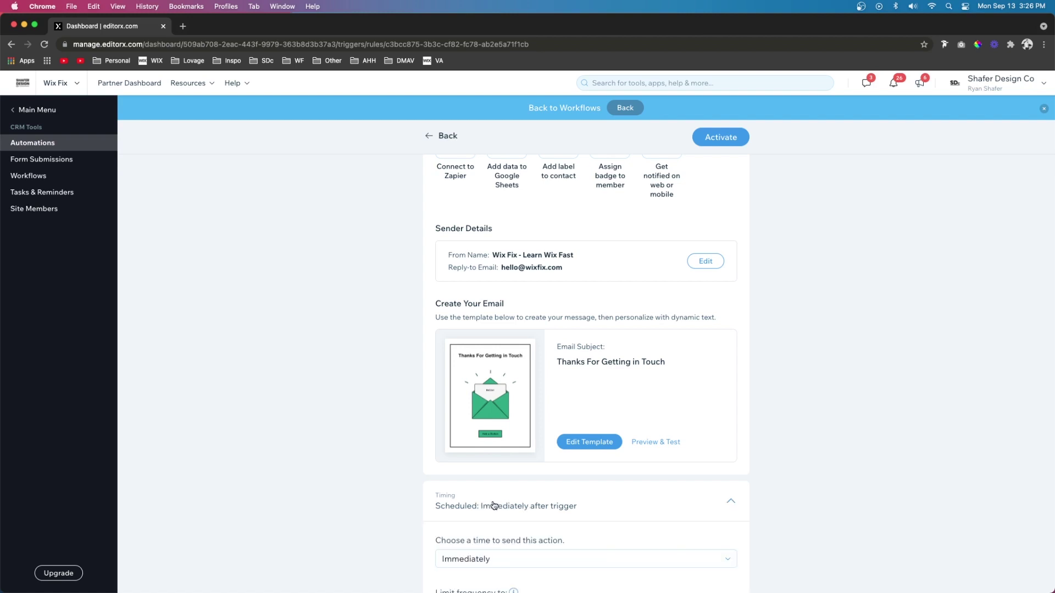
{"action": "scroll", "coordinate": [562, 502], "scroll_direction": "down", "scroll_amount": 3}
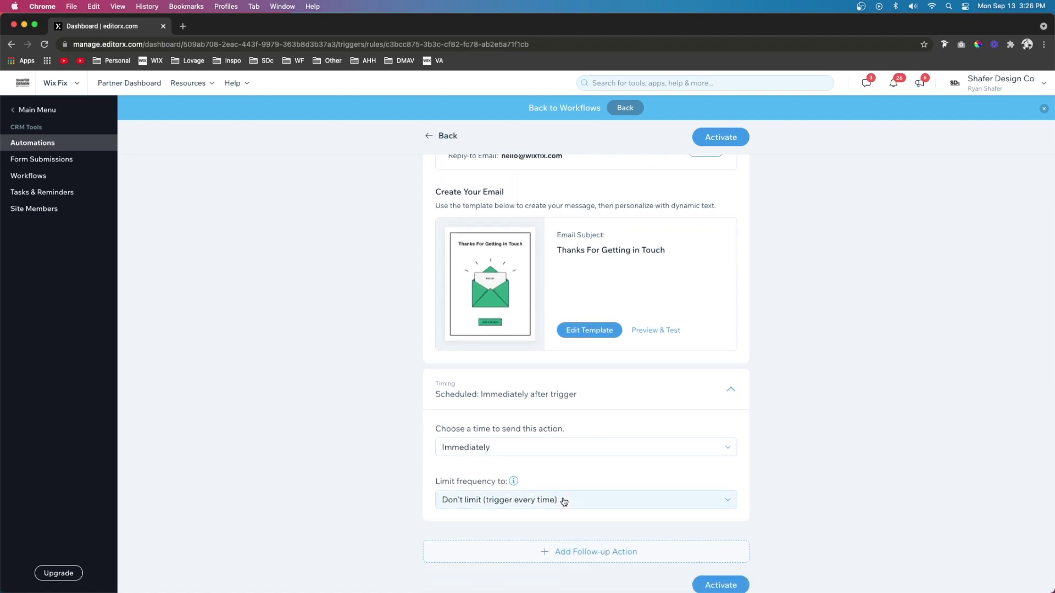
{"action": "scroll", "coordinate": [549, 502], "scroll_direction": "up", "scroll_amount": 3}
{"action": "left_click", "coordinate": [516, 507]}
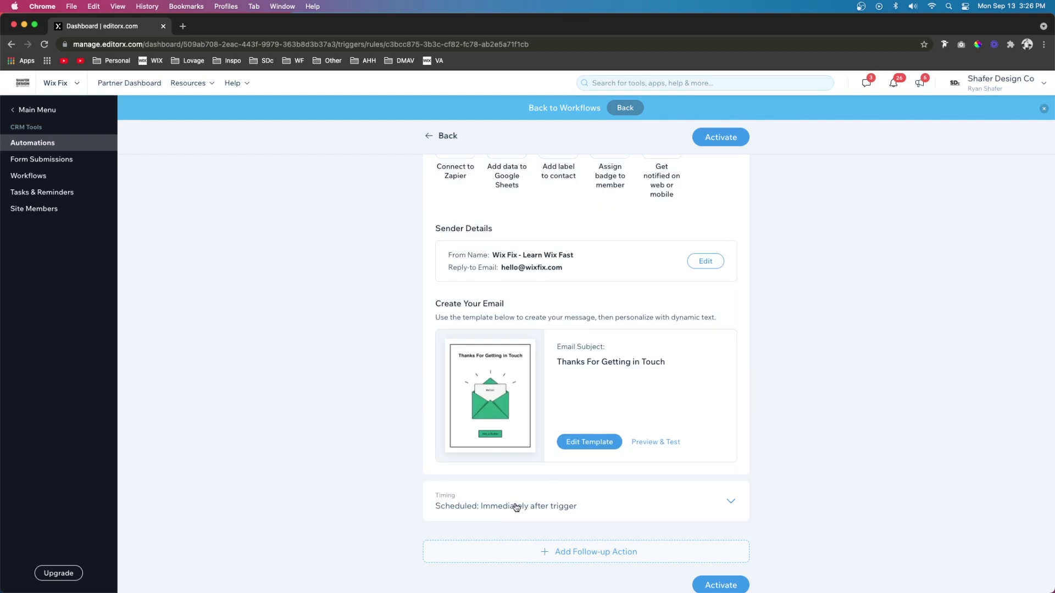
Add a follow-up moving the card to Subscriber Newsletter's Month 3 after 30 days, then activate
{"action": "left_click", "coordinate": [541, 550]}
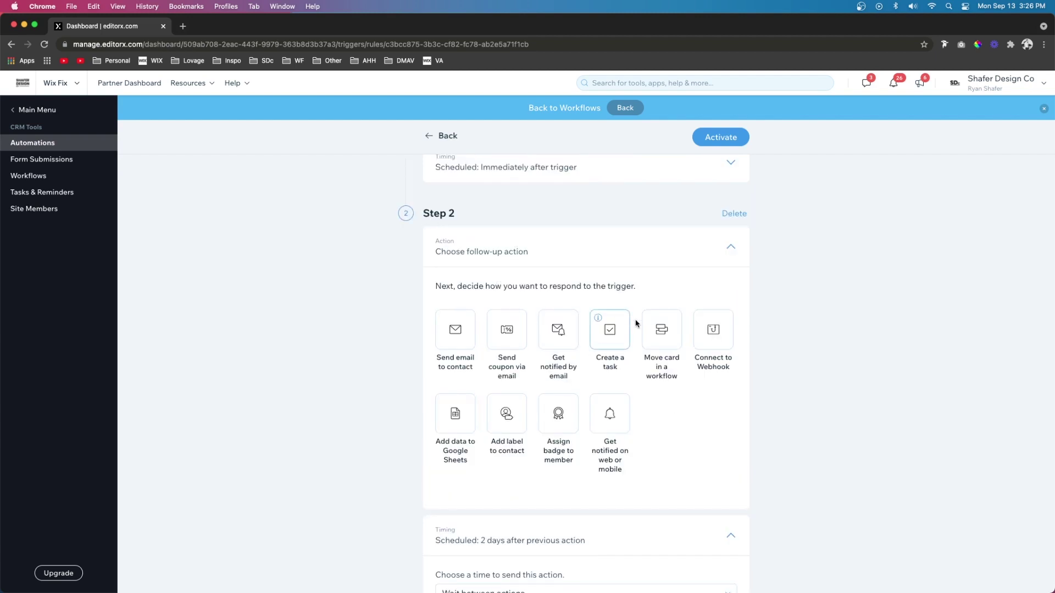
{"action": "left_click", "coordinate": [661, 331]}
{"action": "left_click", "coordinate": [481, 320]}
{"action": "left_click", "coordinate": [478, 344]}
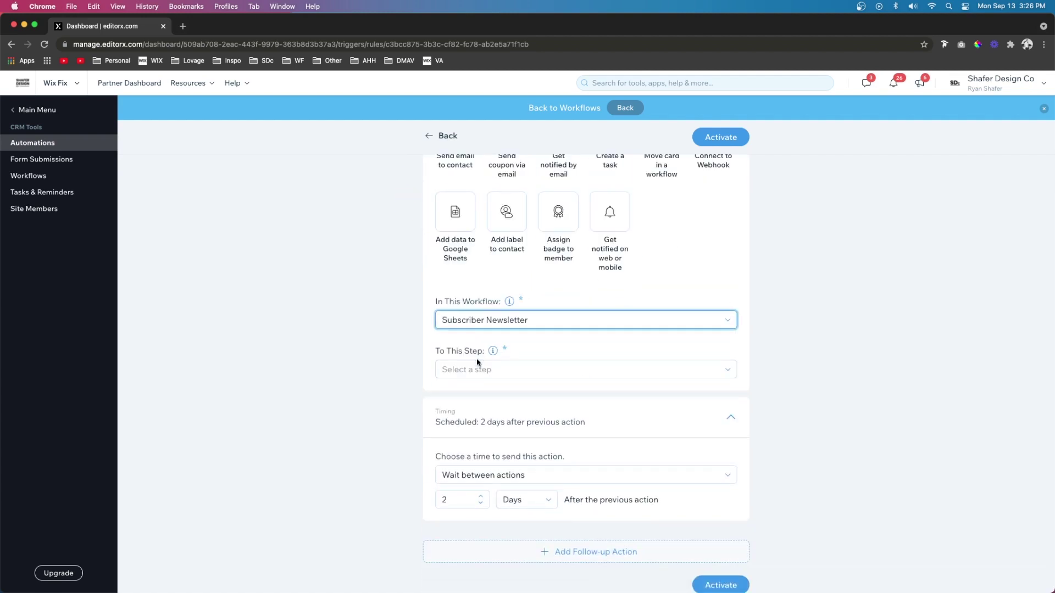
{"action": "left_click", "coordinate": [478, 369]}
{"action": "left_click", "coordinate": [467, 424]}
{"action": "left_click", "coordinate": [459, 503]}
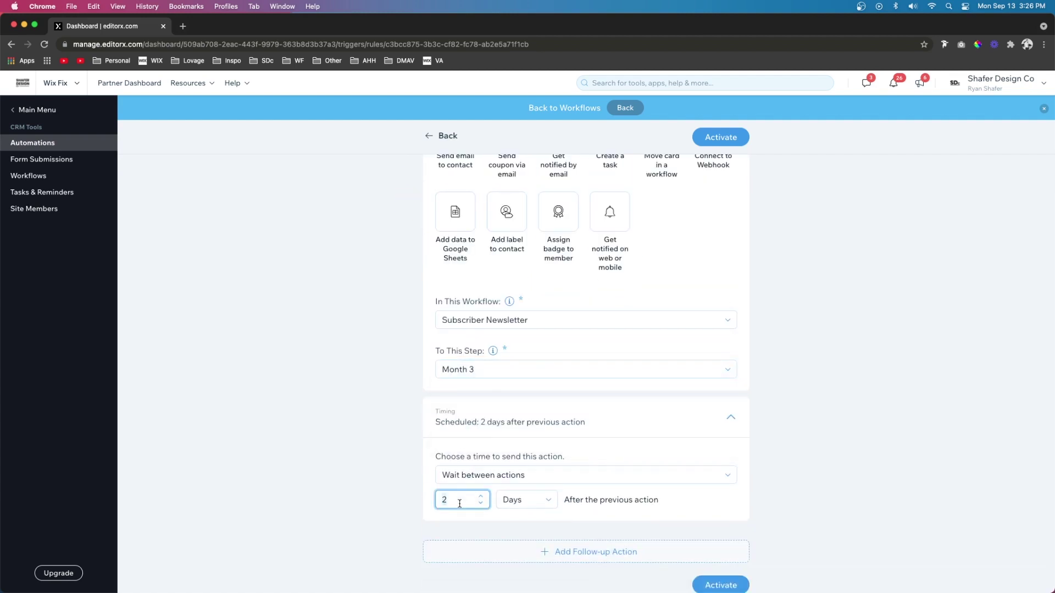
{"action": "key", "text": "BackSpace"}
{"action": "type", "text": "30"}
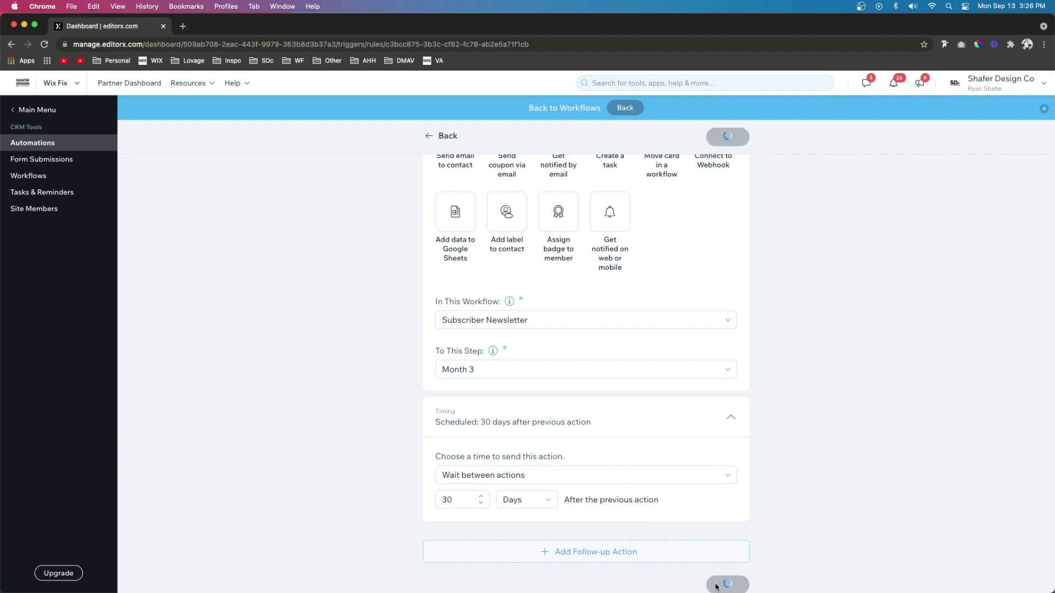
{"action": "left_click", "coordinate": [721, 585]}
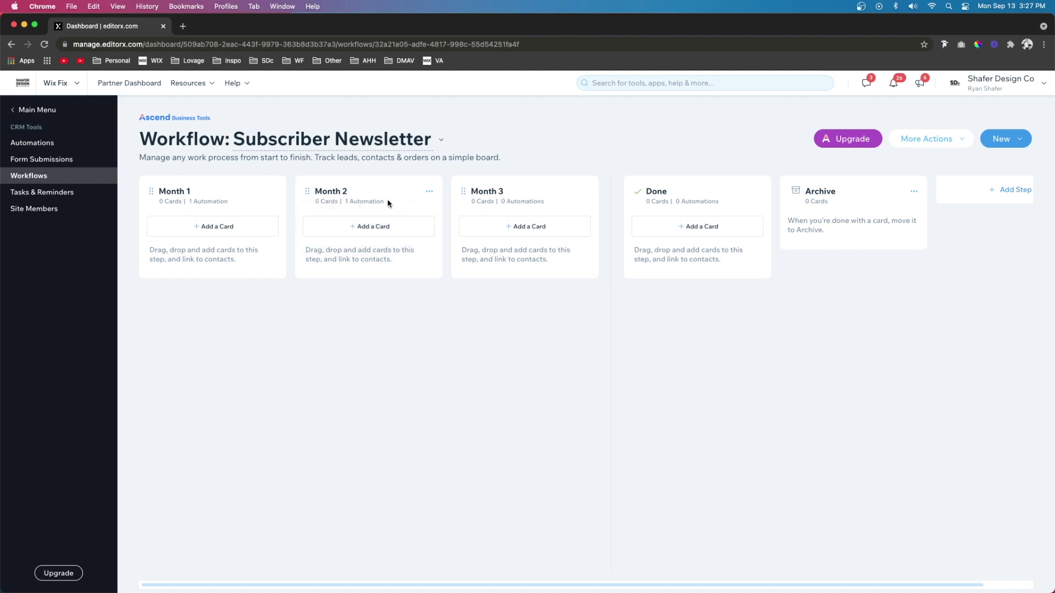
{"action": "mouse_move", "coordinate": [379, 199]}
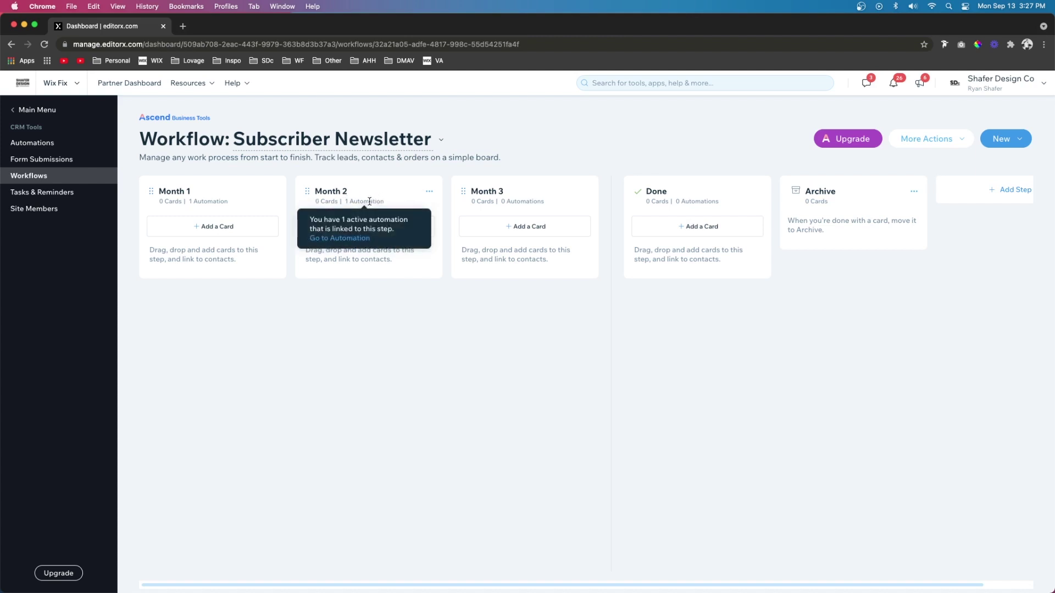